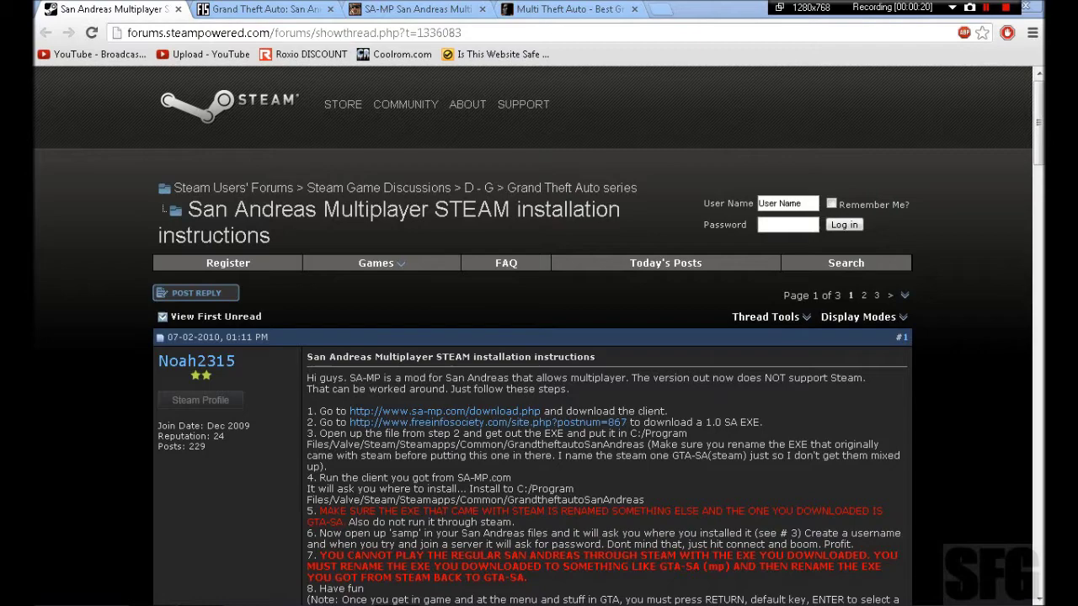
Step: Flip between the SA-MP and Multi Theft Auto tabs, ending on the Steam installation instructions tab
key("ctrl+4")
key("ctrl+3")
key("ctrl+4")
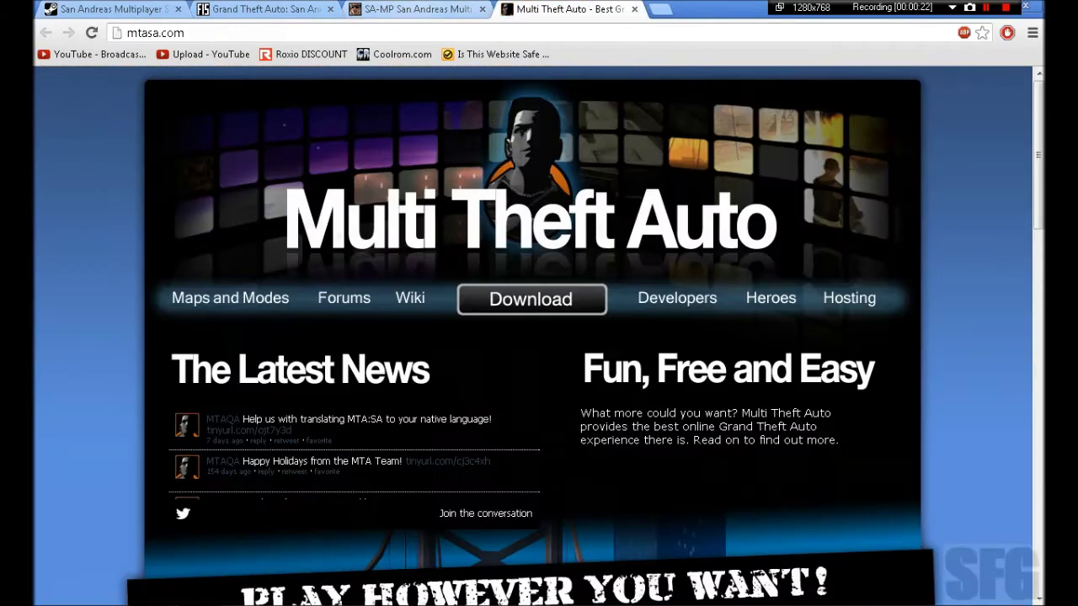
key("ctrl+3")
key("ctrl+4")
key("ctrl+3")
key("ctrl+4")
key("ctrl+3")
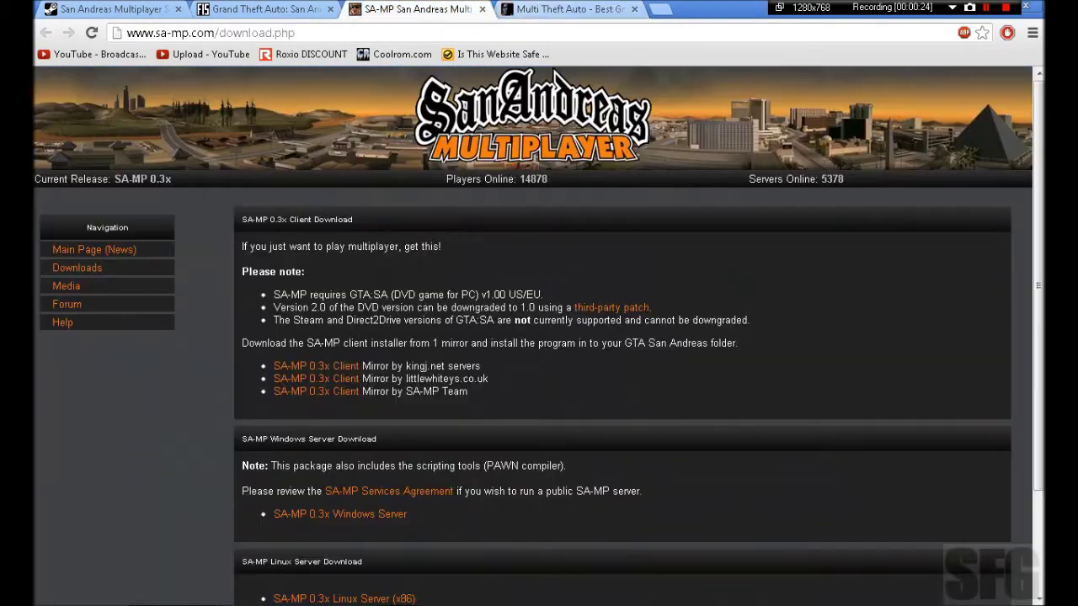
key("ctrl+4")
key("ctrl+3")
key("ctrl+4")
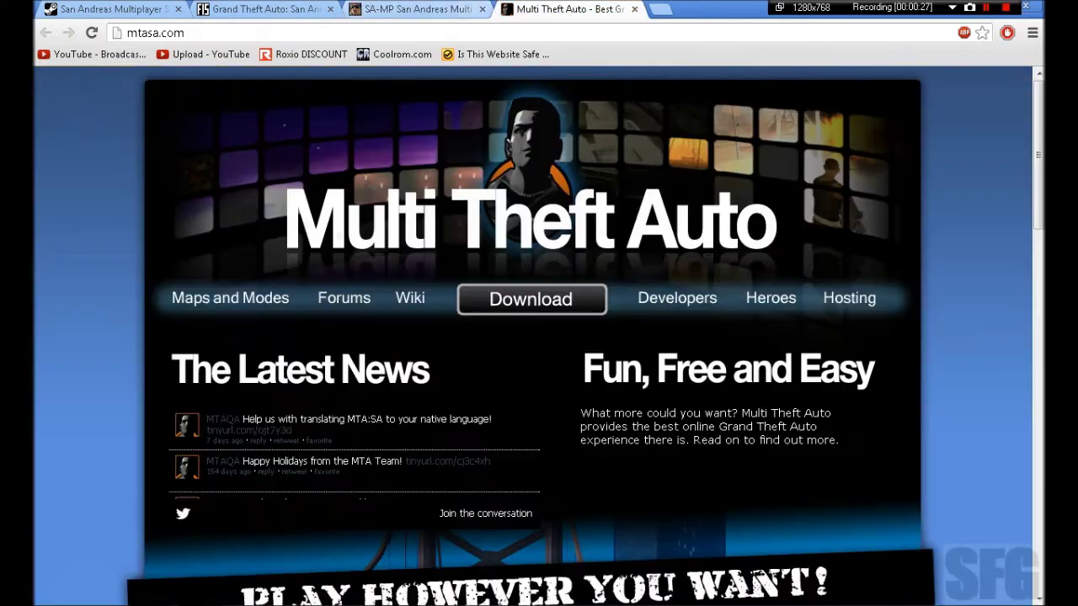
key("ctrl+1")
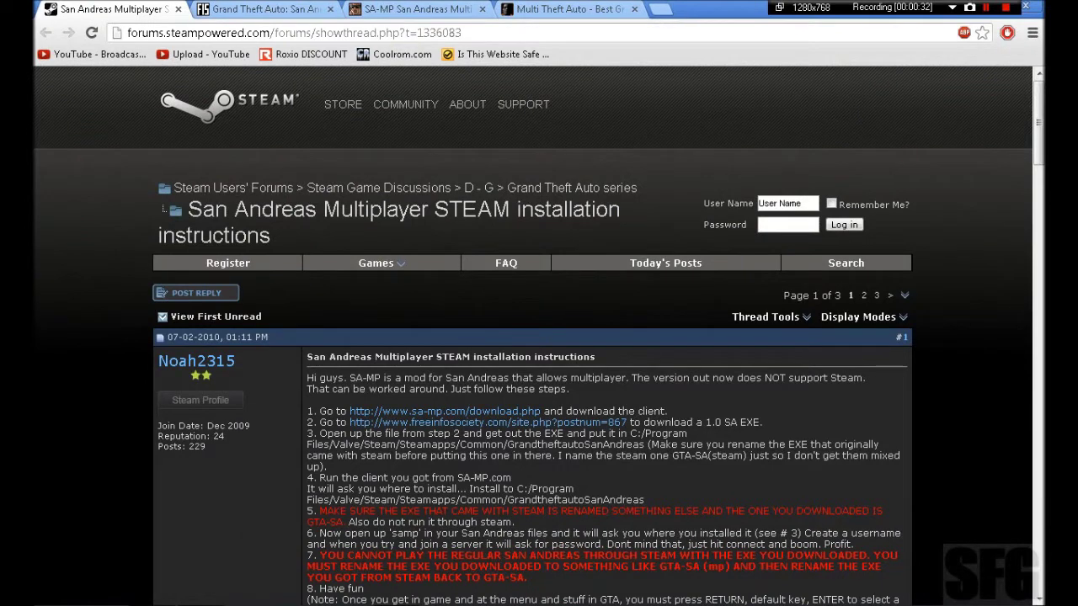
Step: Download 'Crack for Version 1.0 ENG', an SA-MP 0.3x Client mirror, and the MTA:SA installer from mtasa.com
left_click(261, 10)
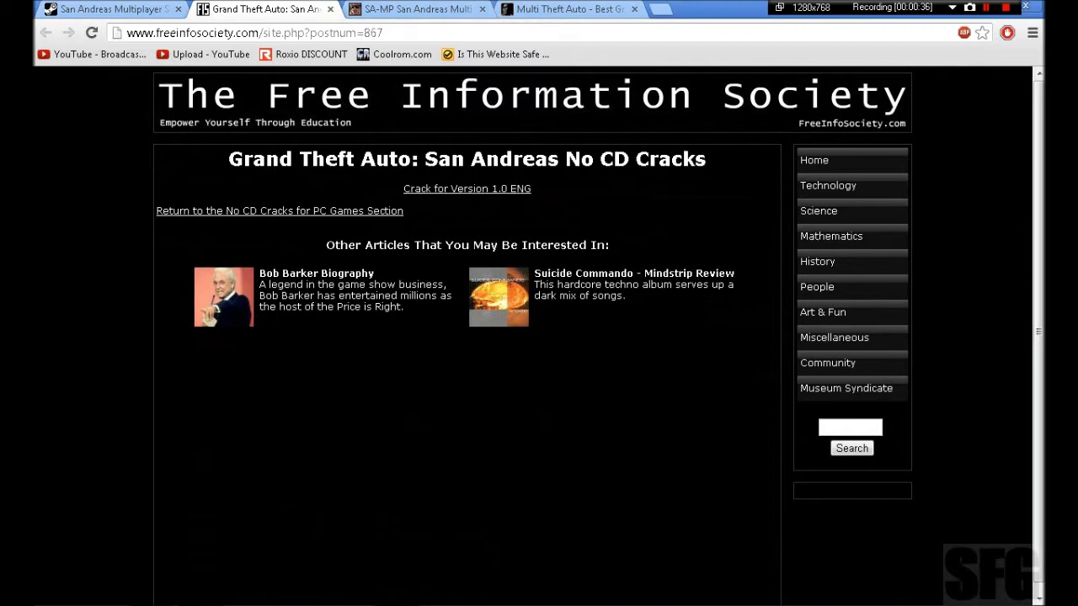
left_click(466, 189)
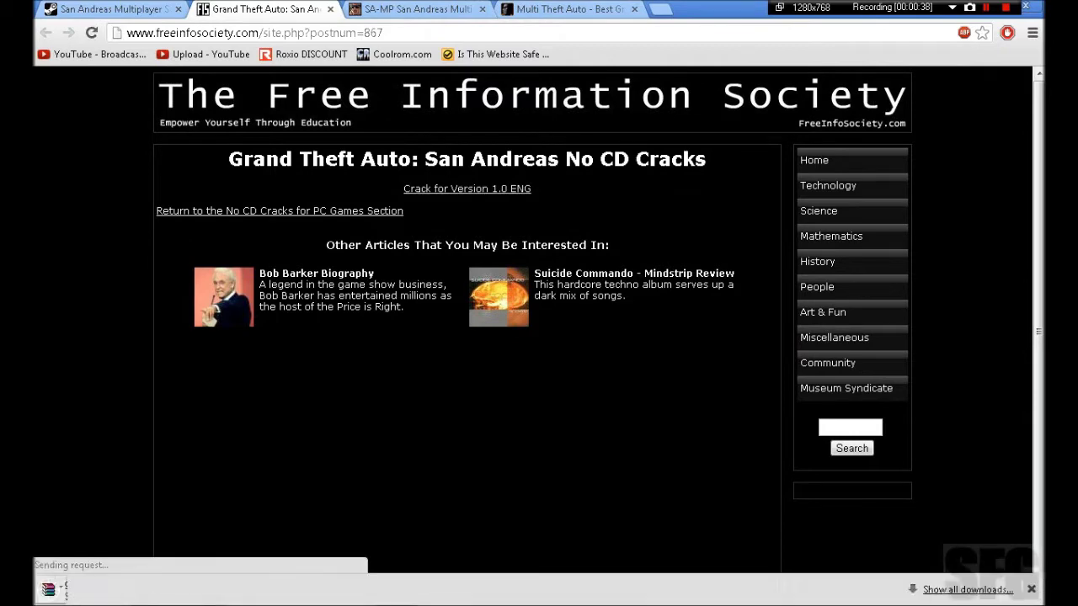
key("ctrl+Tab")
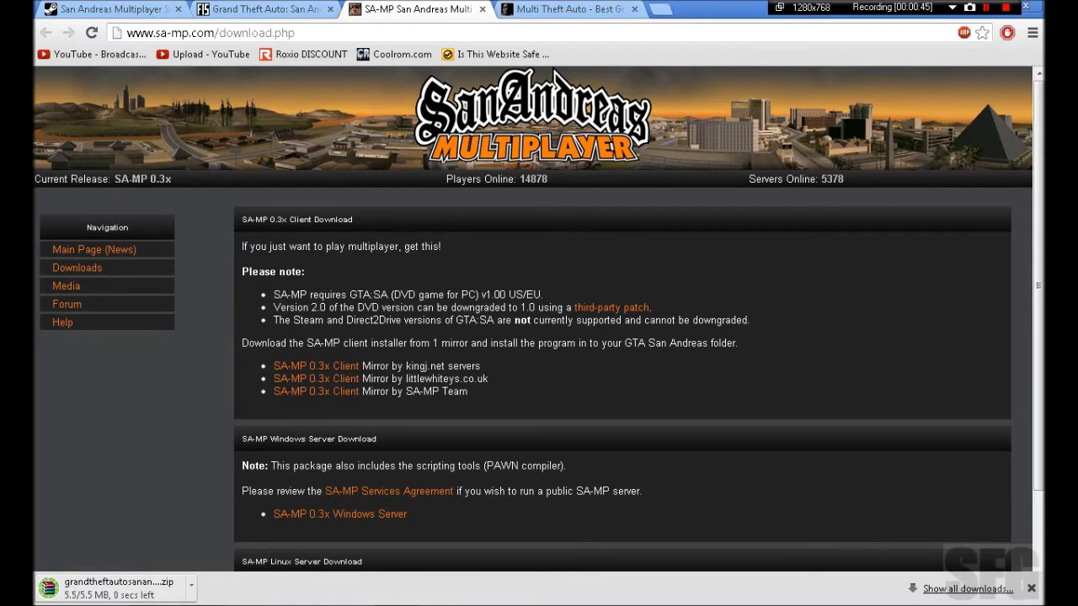
key("F5")
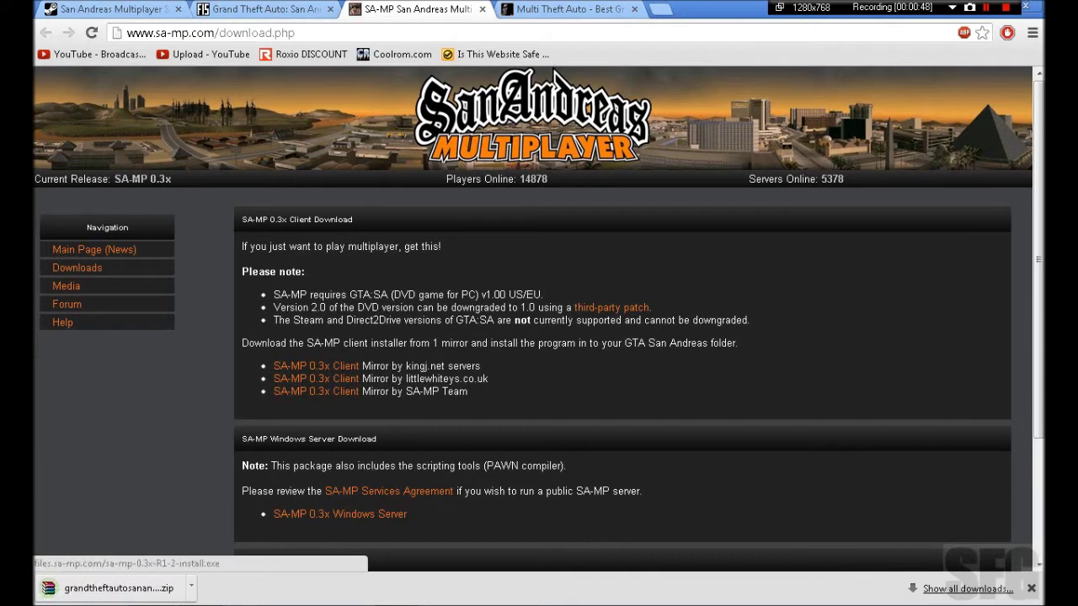
left_click(284, 378)
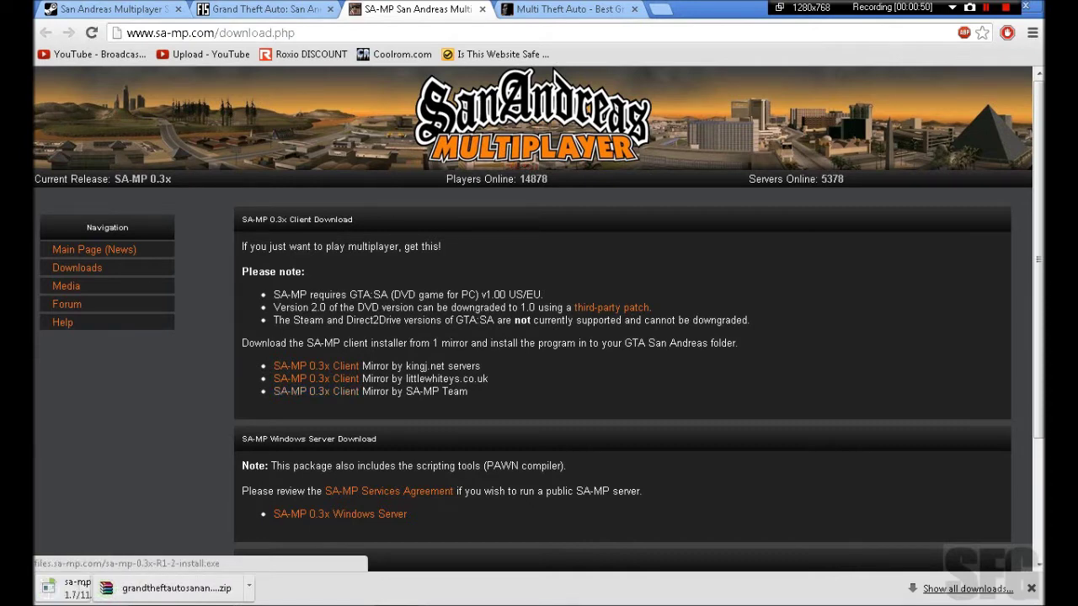
key("ctrl+Tab")
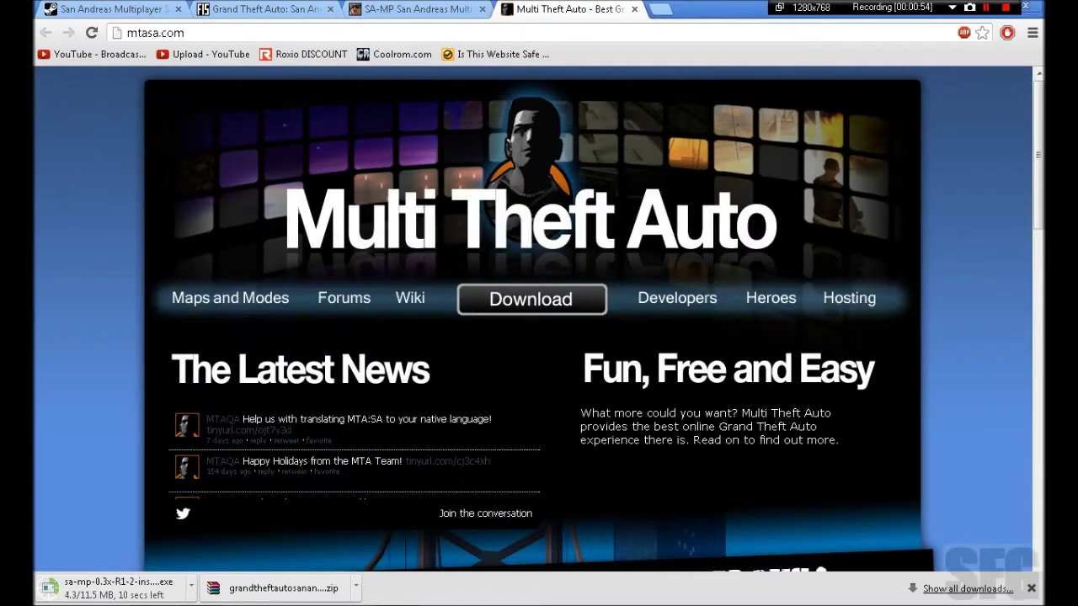
left_click(531, 299)
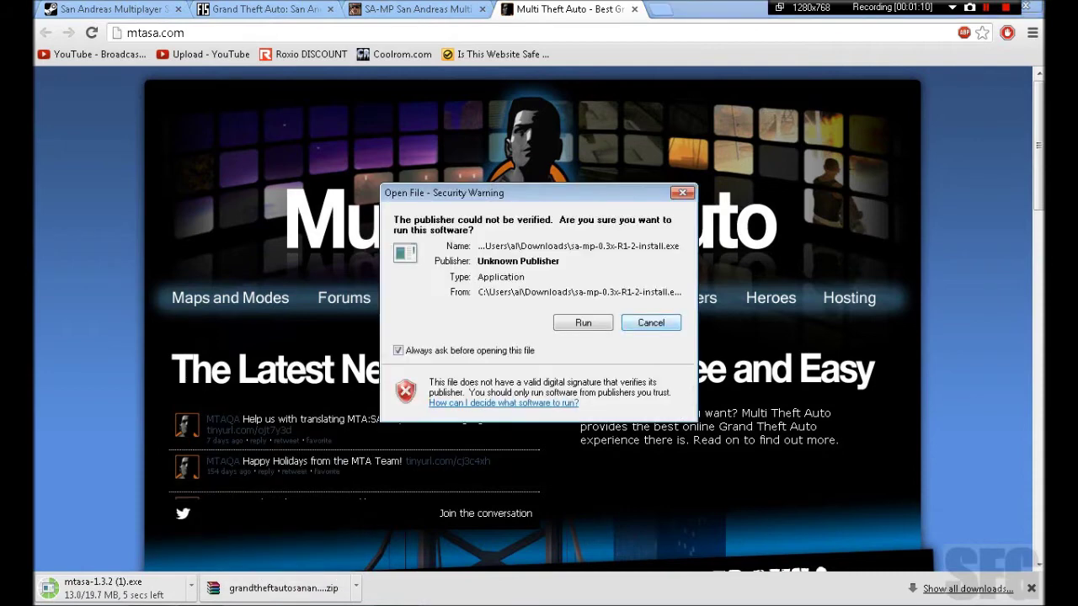
Step: Drag the crack zip, sa-mp-0.3x-R1-2-install and mtasa-1.3.2 (1) from Downloads to the desktop
key("Return")
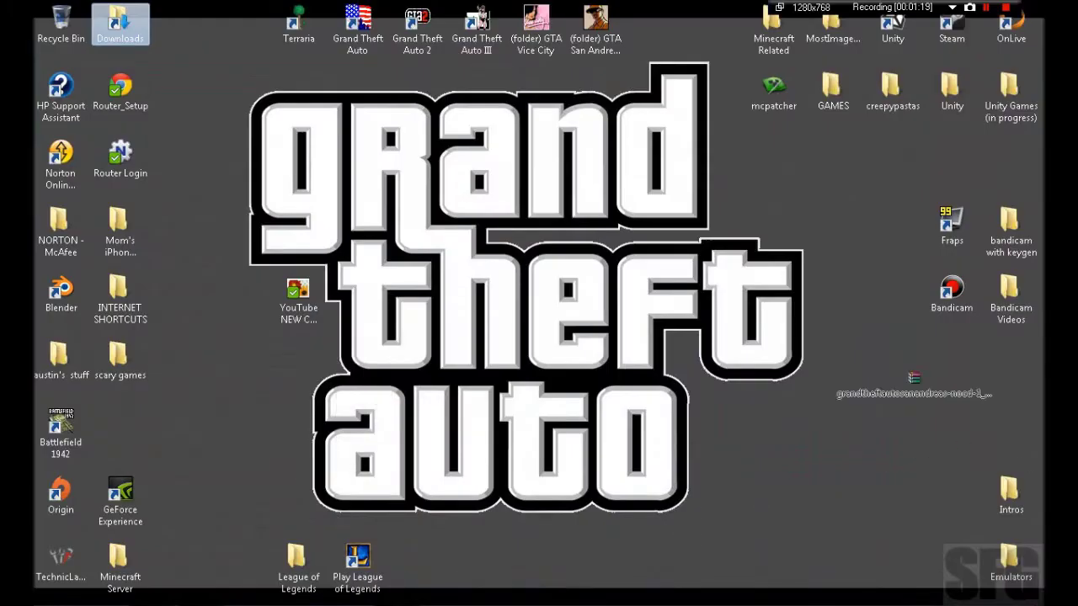
left_click_drag(277, 587, 914, 394)
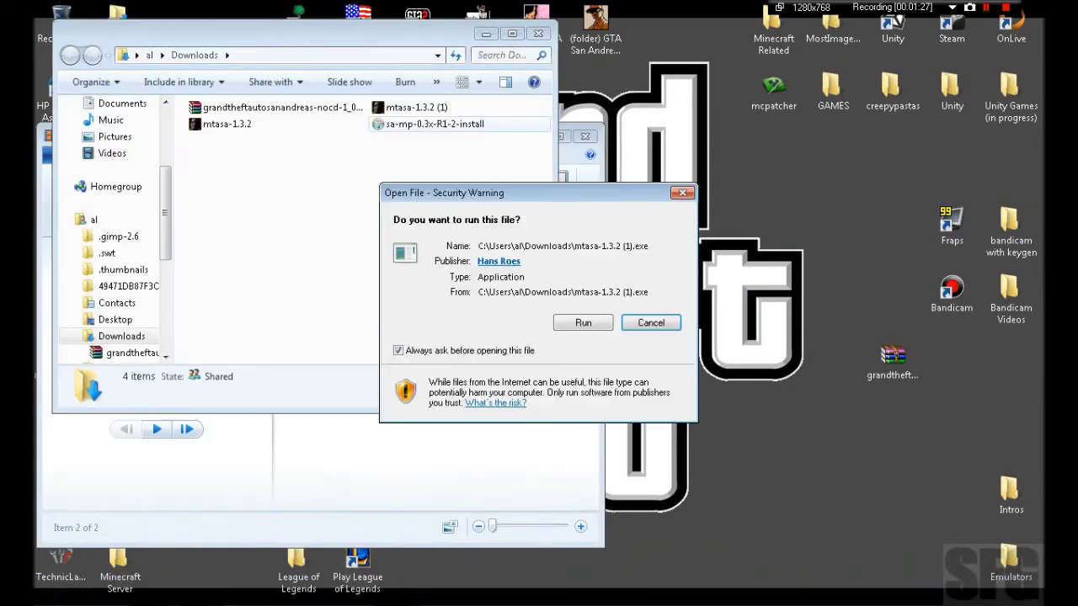
left_click(682, 193)
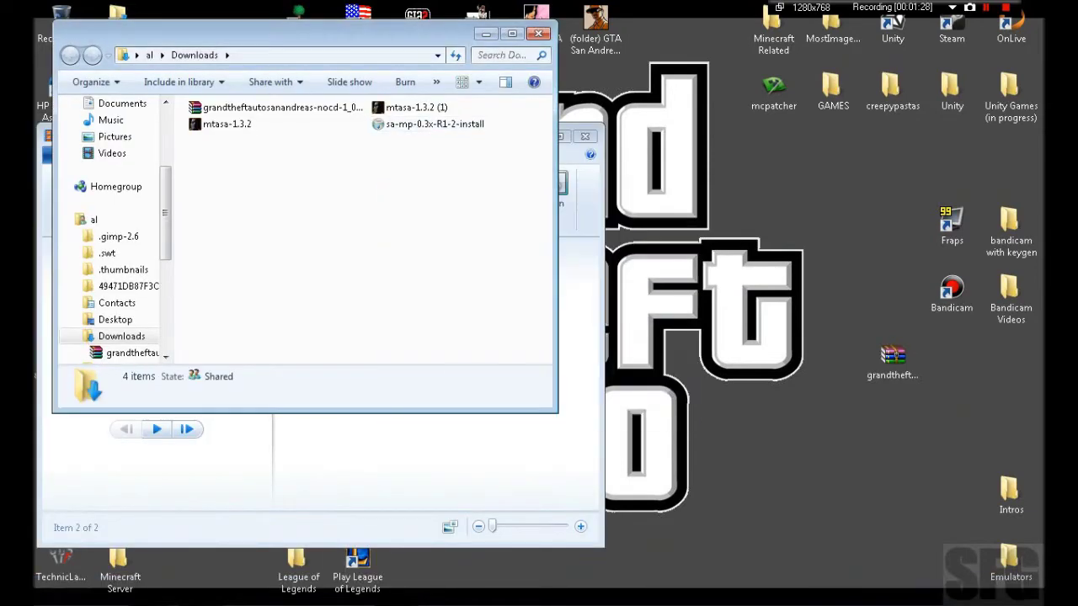
left_click(505, 125)
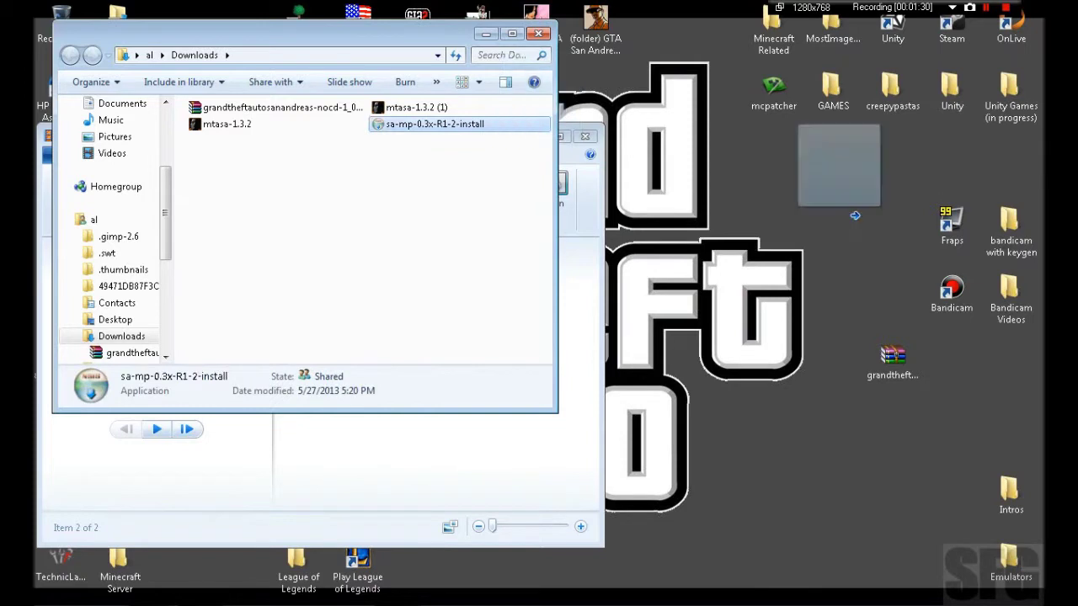
left_click_drag(556, 144, 872, 320)
mouse_move(496, 168)
left_mouse_down()
mouse_move(470, 125)
mouse_move(894, 243)
left_mouse_up()
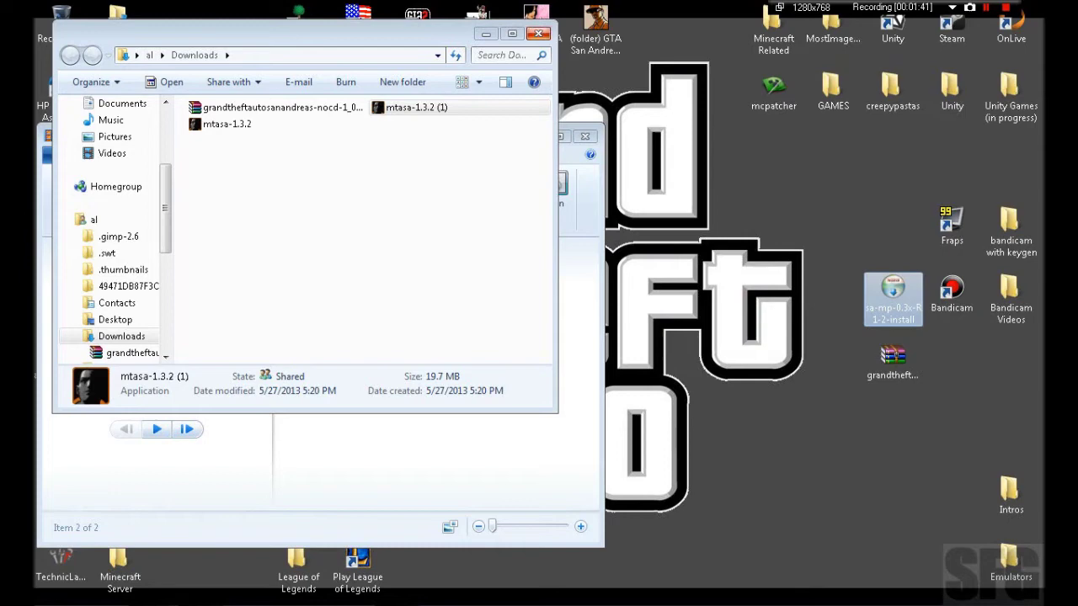
left_click(538, 33)
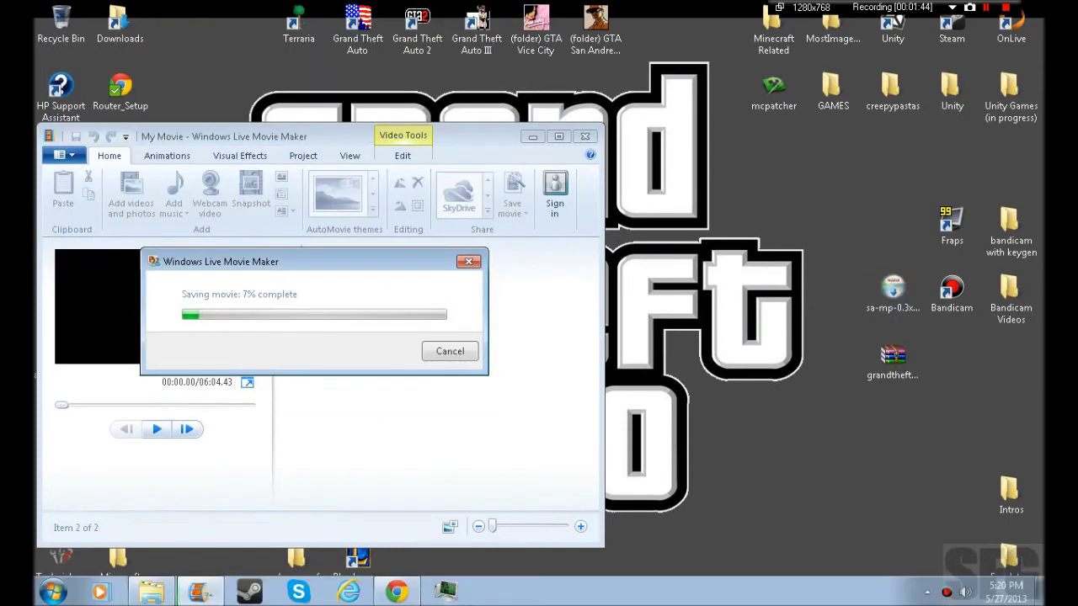
left_click_drag(215, 594, 893, 232)
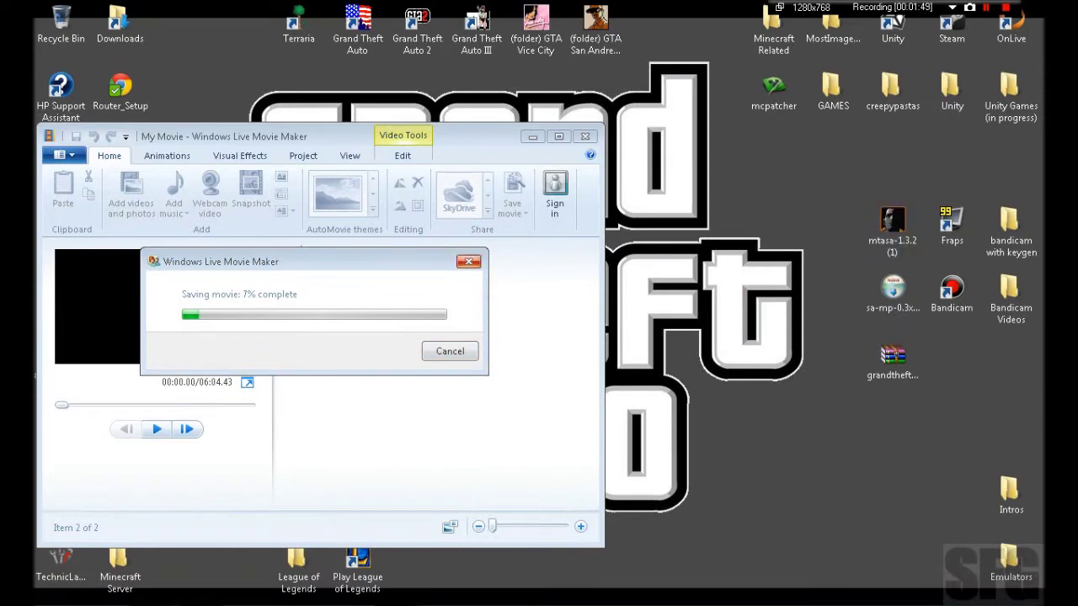
Step: Shift the three downloaded files left together on the desktop
key("super+d")
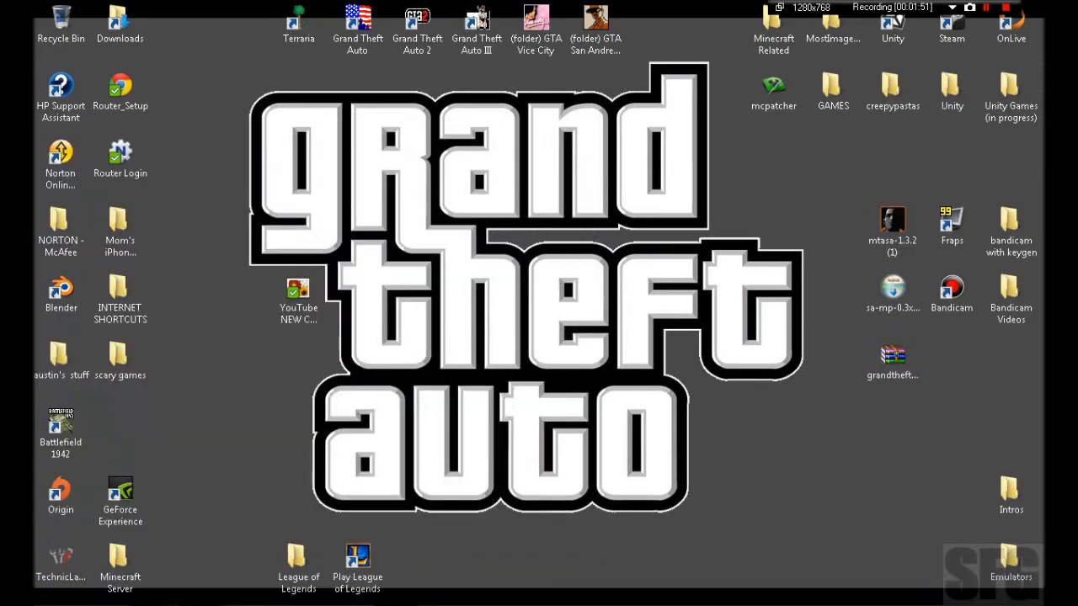
left_click_drag(934, 198, 867, 388)
left_click_drag(892, 231, 834, 231)
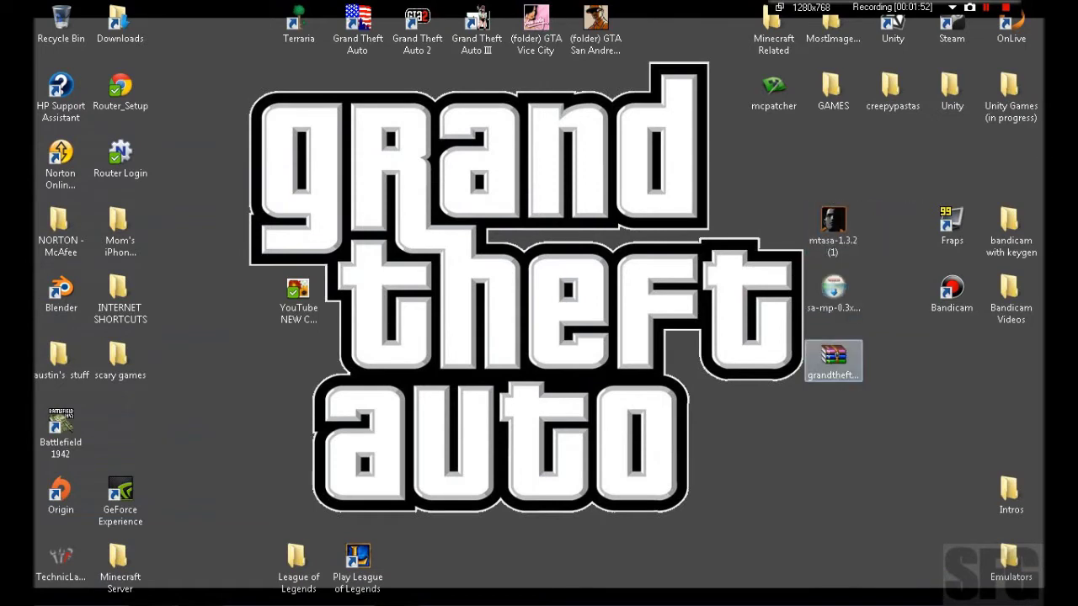
left_click_drag(799, 200, 906, 499)
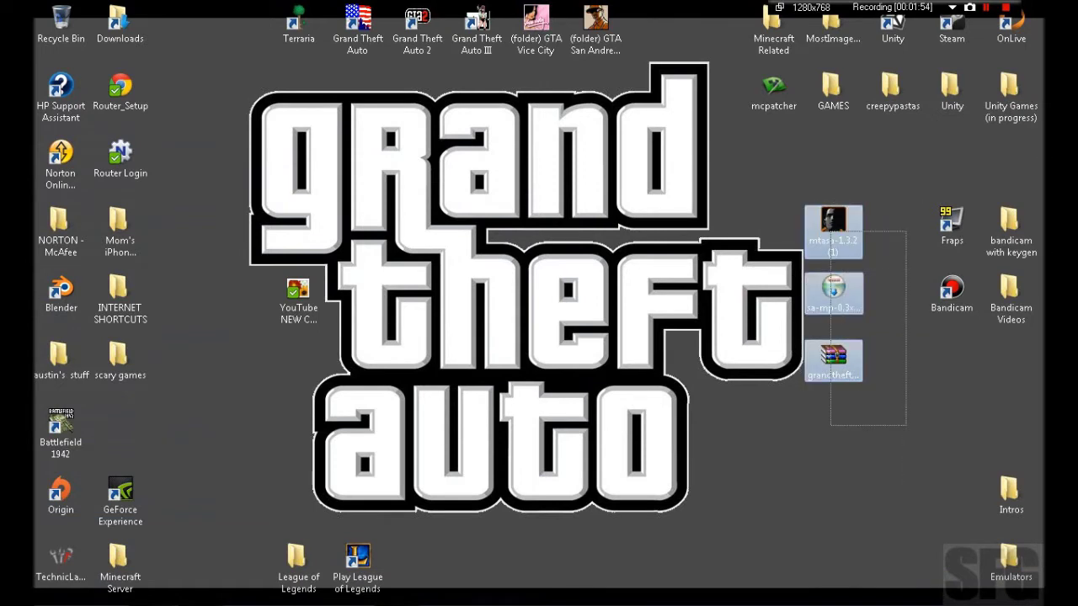
left_click(892, 404)
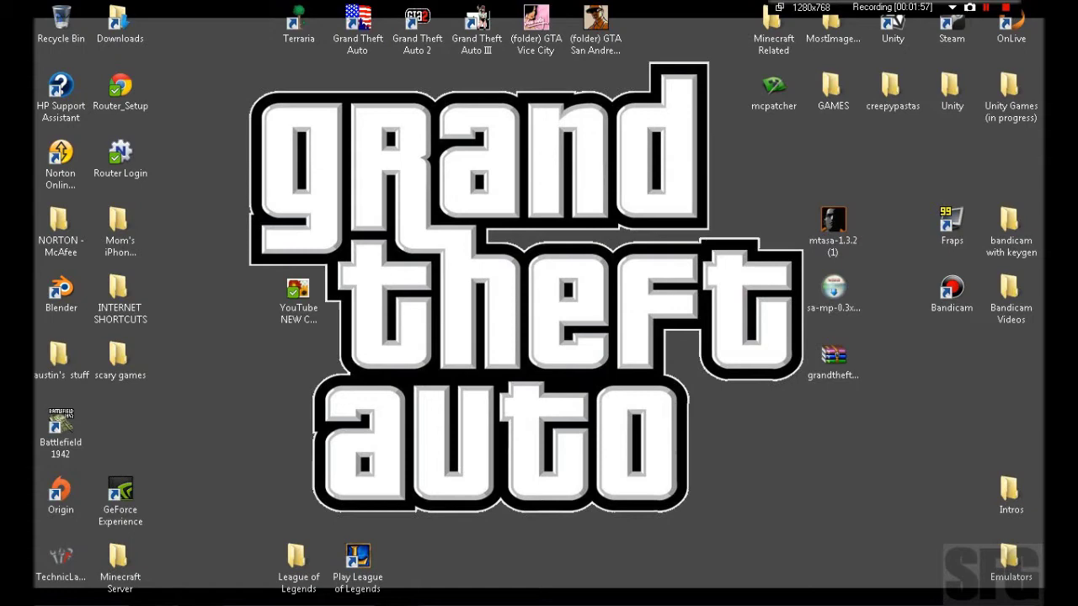
Step: Open the COMPAQ (C:) drive through Computer in the Start menu
left_click(52, 593)
left_click(118, 48)
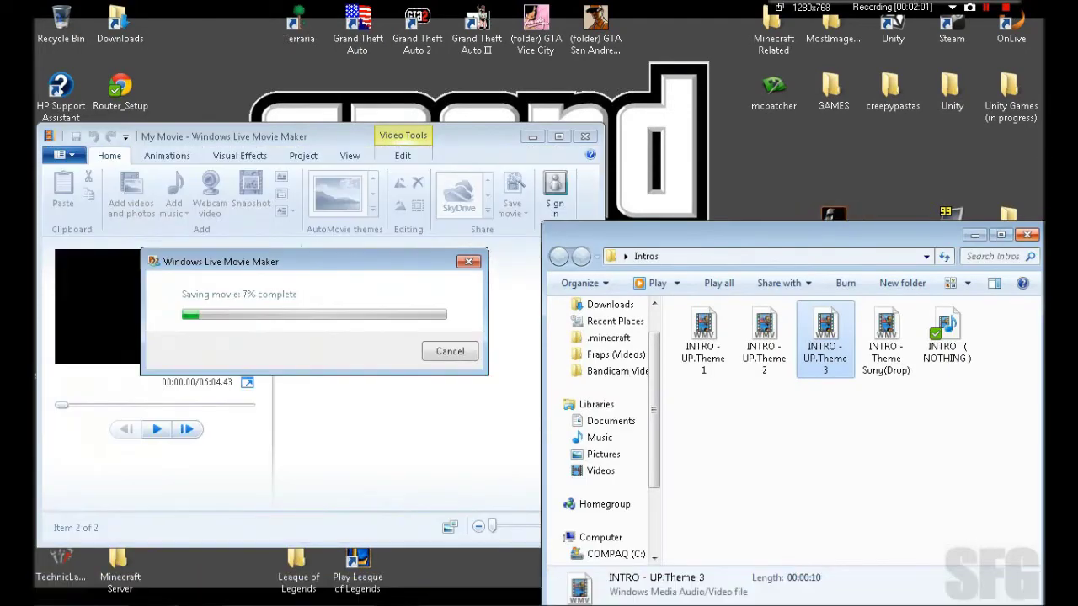
left_click(1027, 234)
left_click(53, 593)
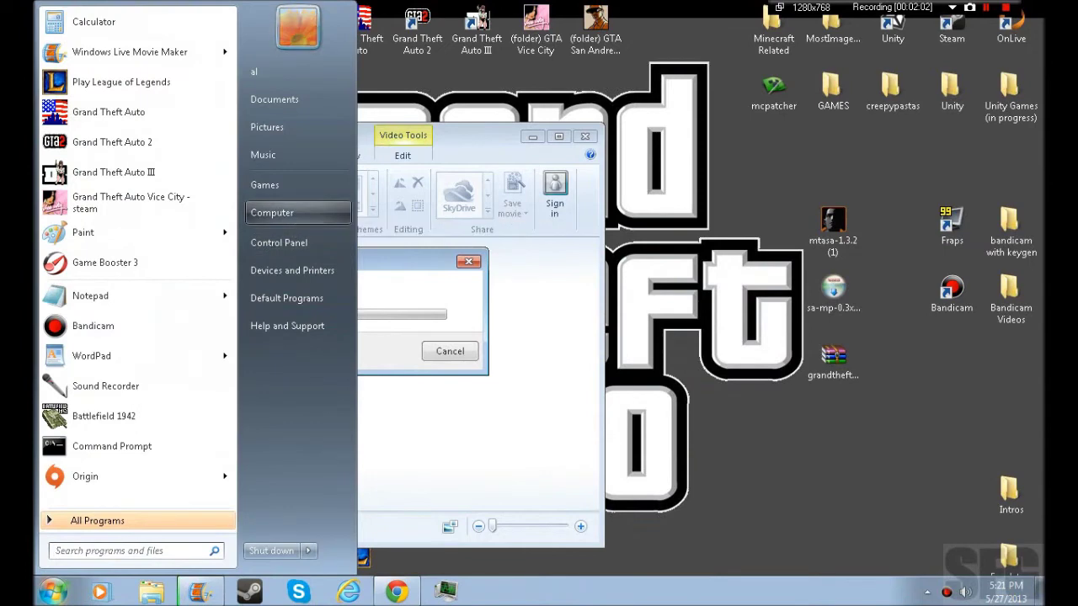
left_click(287, 213)
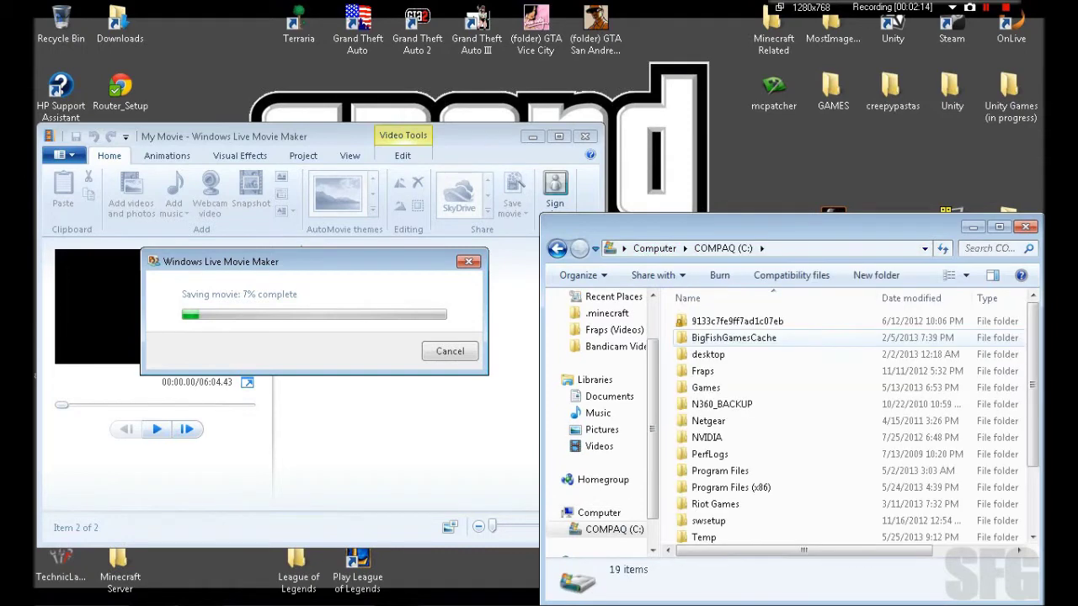
Step: Go into Program Files (x86) > Steam > steamapps
left_click(731, 487)
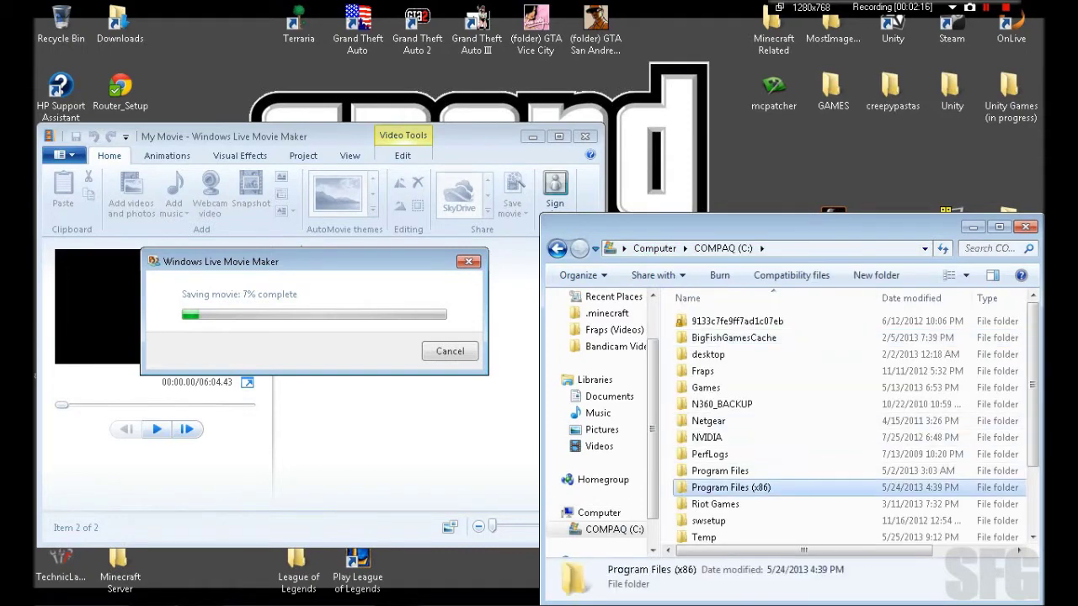
double_click(730, 488)
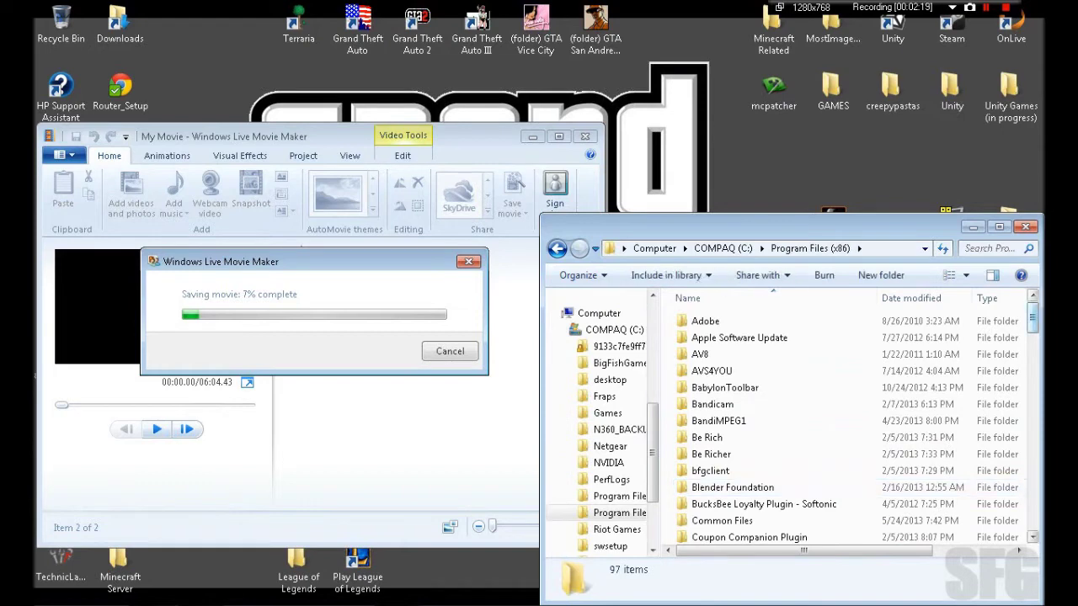
left_click_drag(1032, 322, 1031, 489)
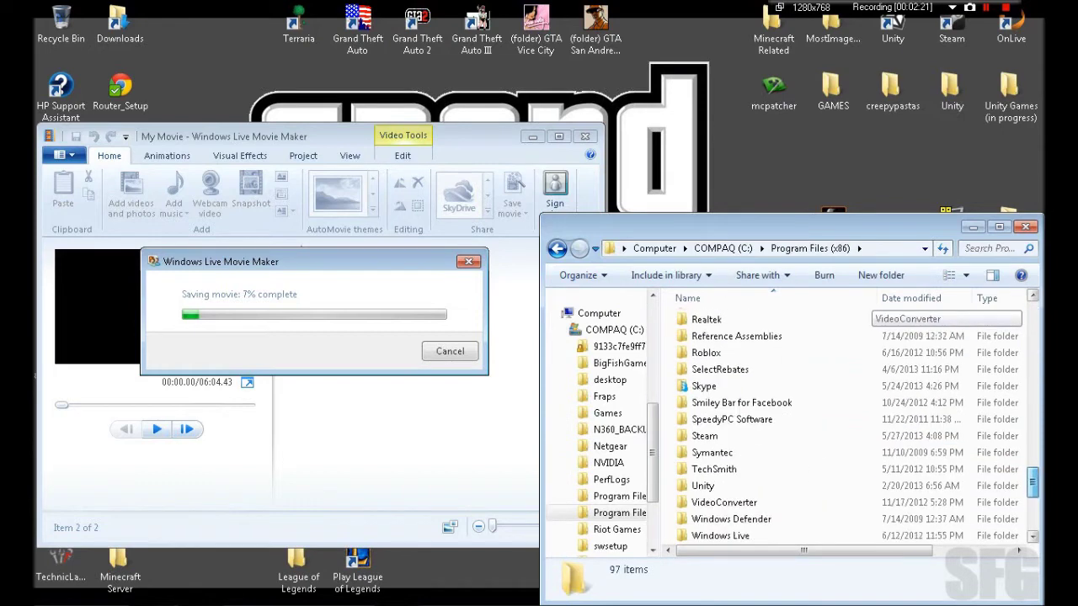
double_click(706, 436)
scroll(705, 436, "down", 1)
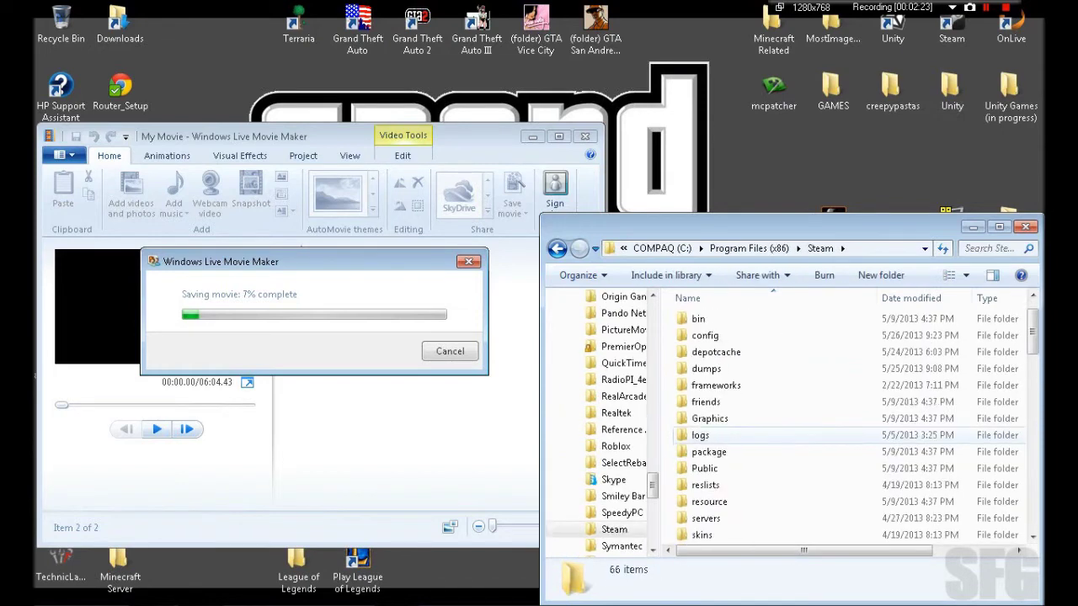
scroll(714, 379, "down", 4)
double_click(714, 368)
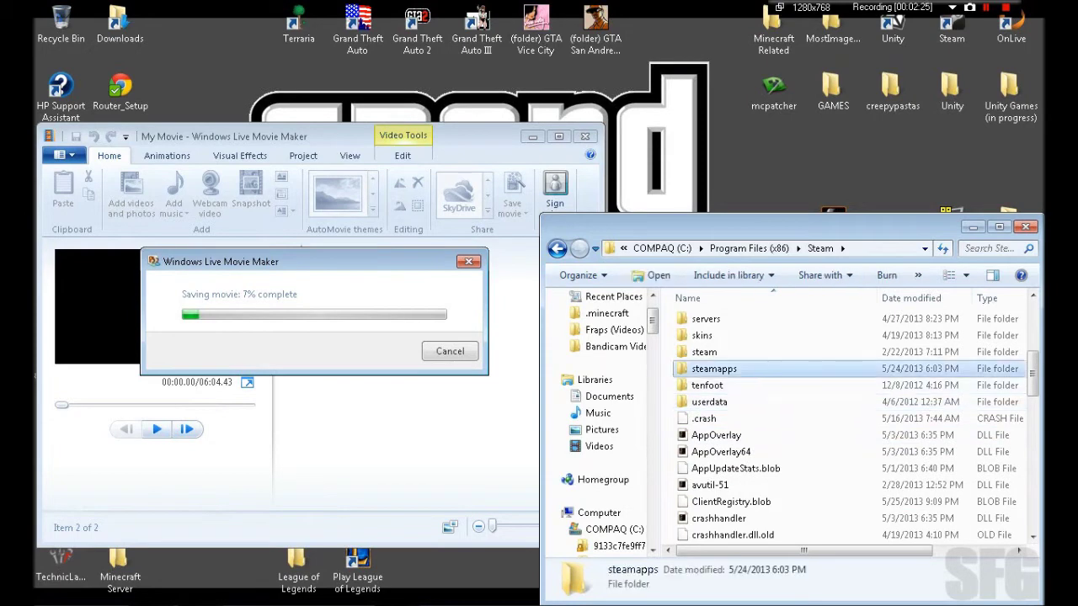
Step: Open common, then the Grand Theft Auto San Andreas folder
left_click(711, 321)
key("Return")
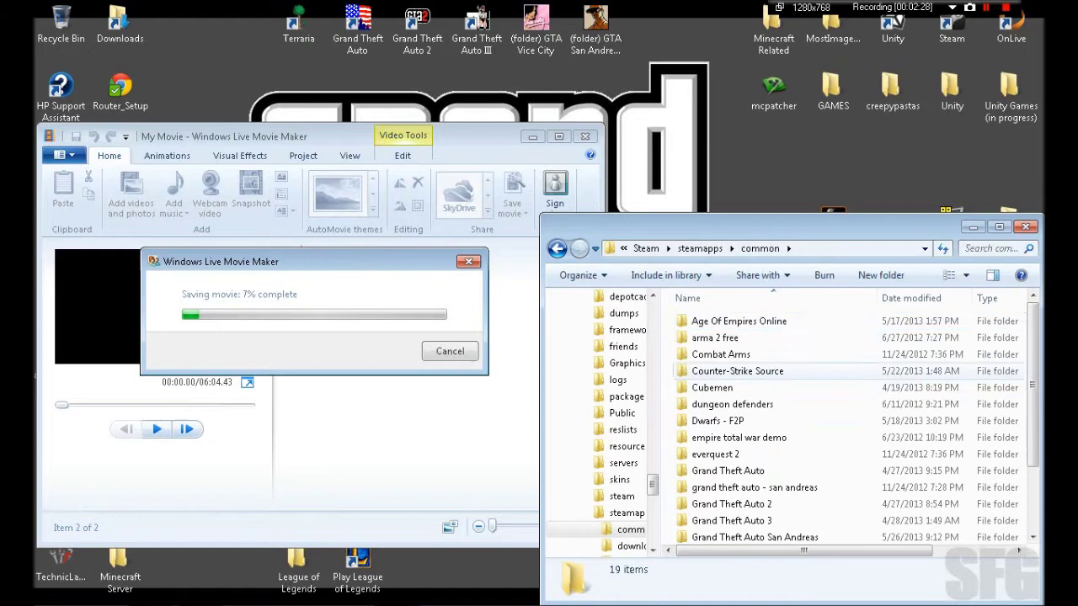
scroll(730, 421, "down", 2)
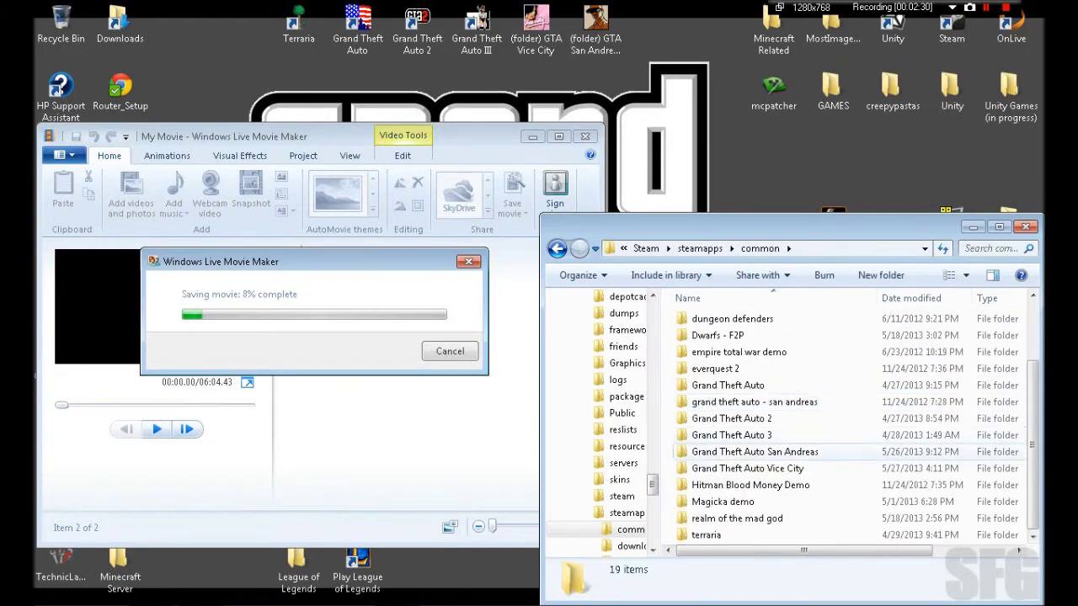
left_click(753, 402)
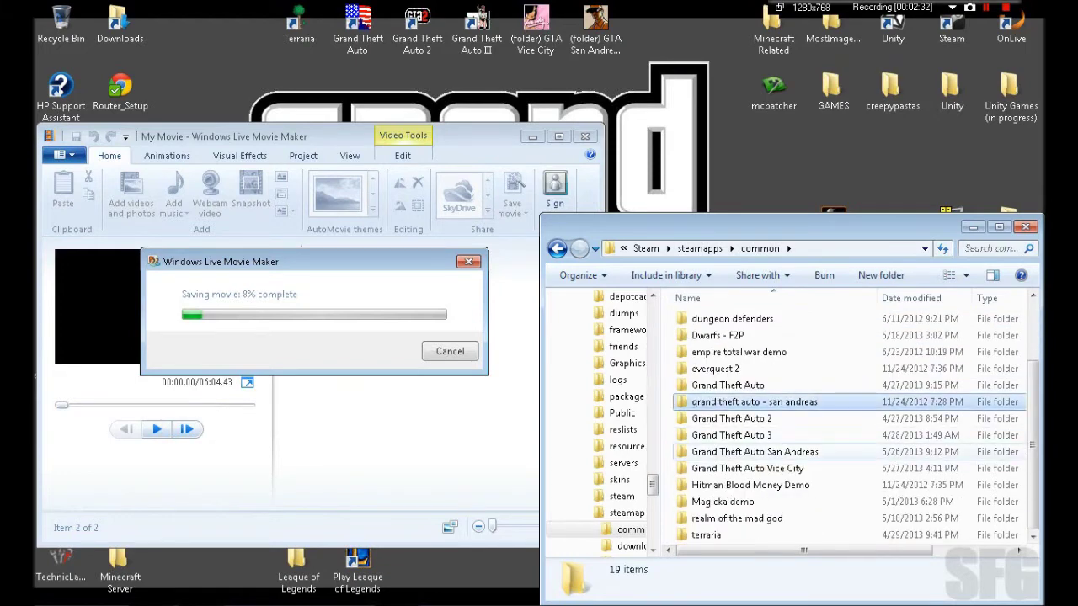
left_click(755, 452)
double_click(754, 452)
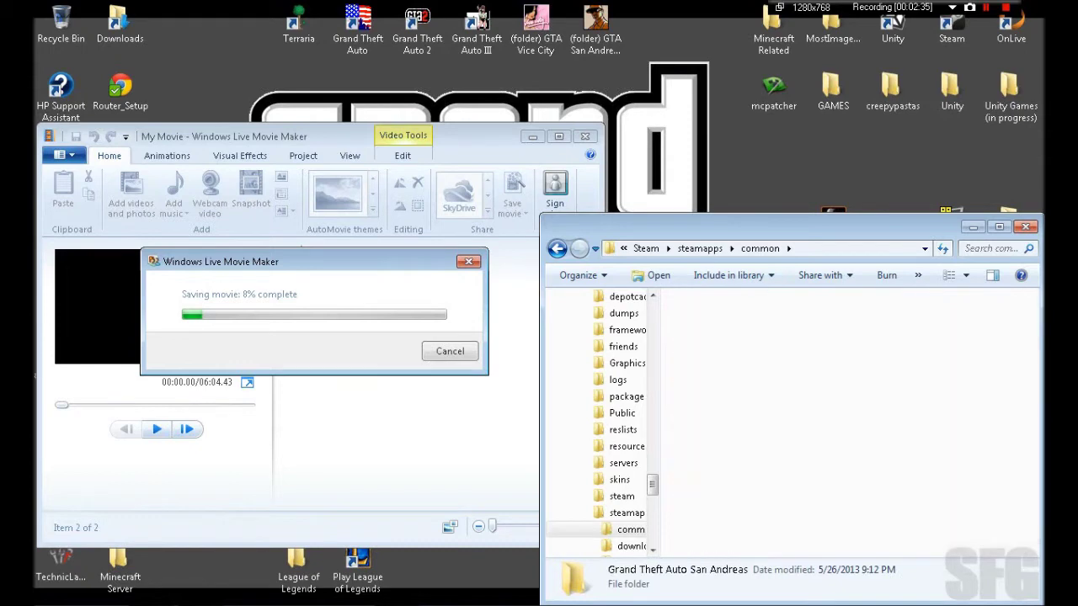
Step: Scroll through the 47 items in the San Andreas game folder
scroll(829, 387, "down", 4)
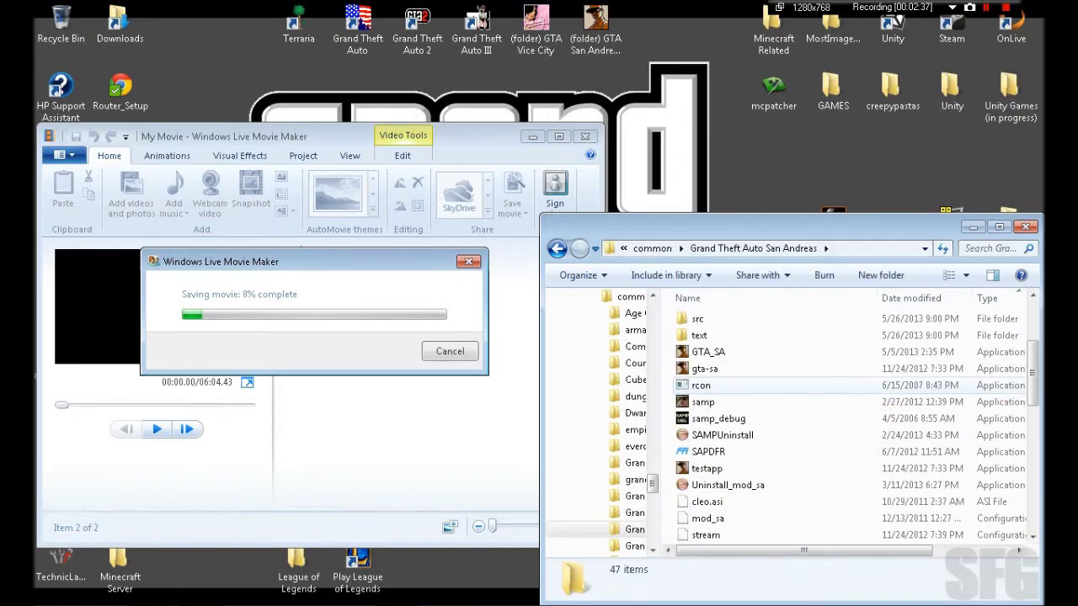
scroll(829, 387, "up", 2)
scroll(830, 383, "down", 3)
scroll(830, 384, "up", 2)
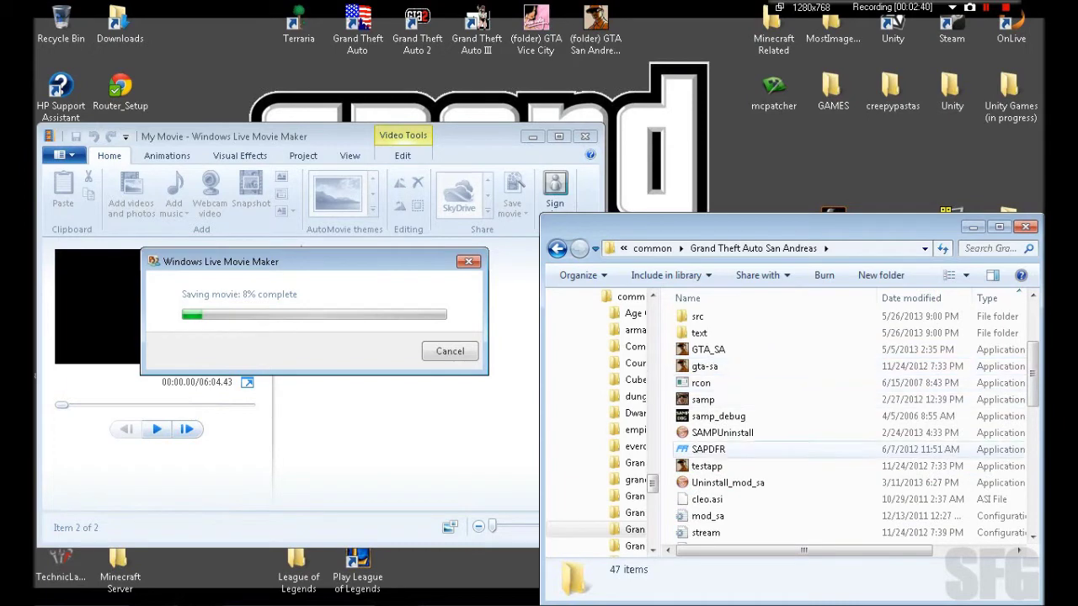
scroll(791, 421, "down", 2)
scroll(791, 421, "down", 1)
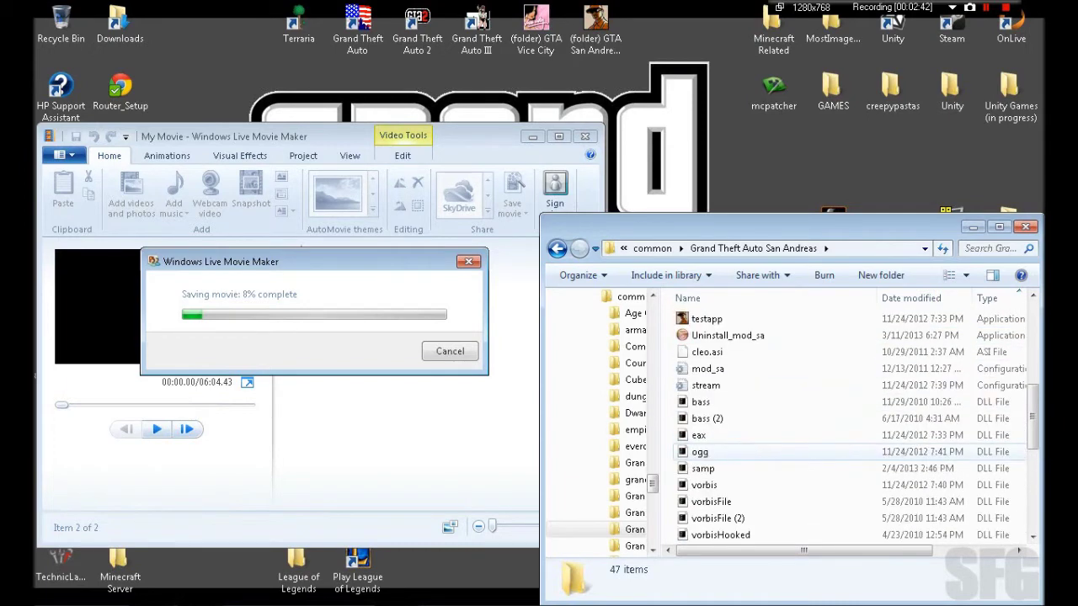
scroll(792, 421, "down", 1)
scroll(733, 455, "down", 3)
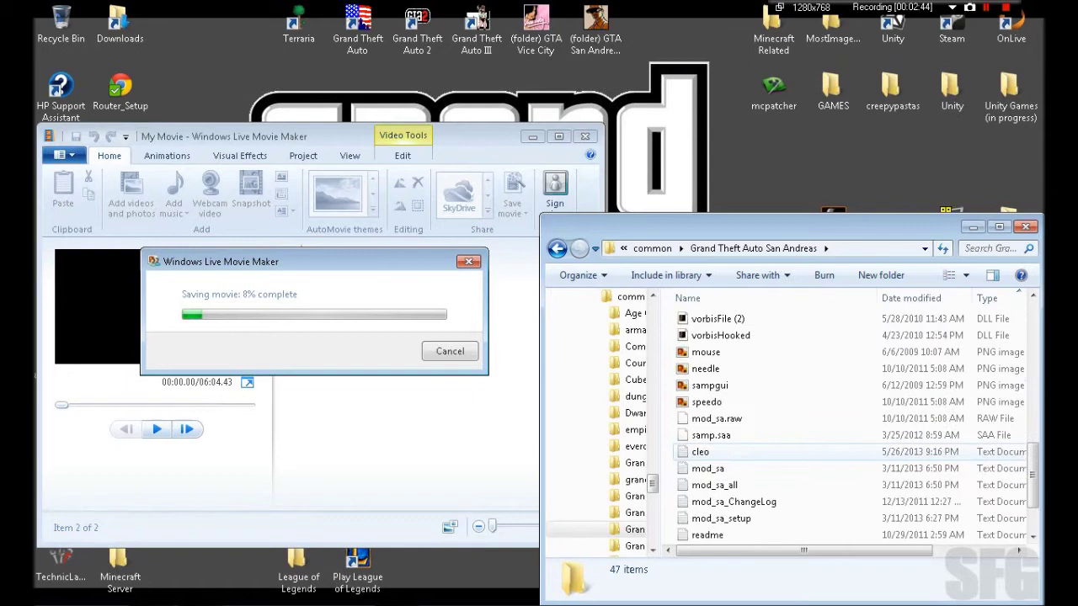
scroll(733, 446, "down", 1)
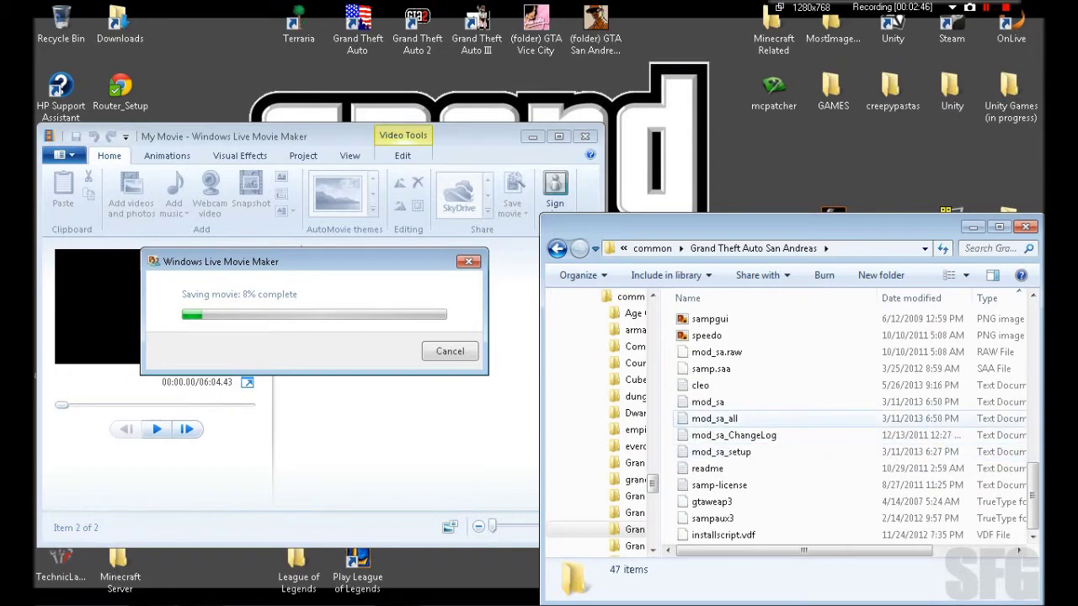
scroll(833, 421, "up", 2)
scroll(833, 421, "up", 3)
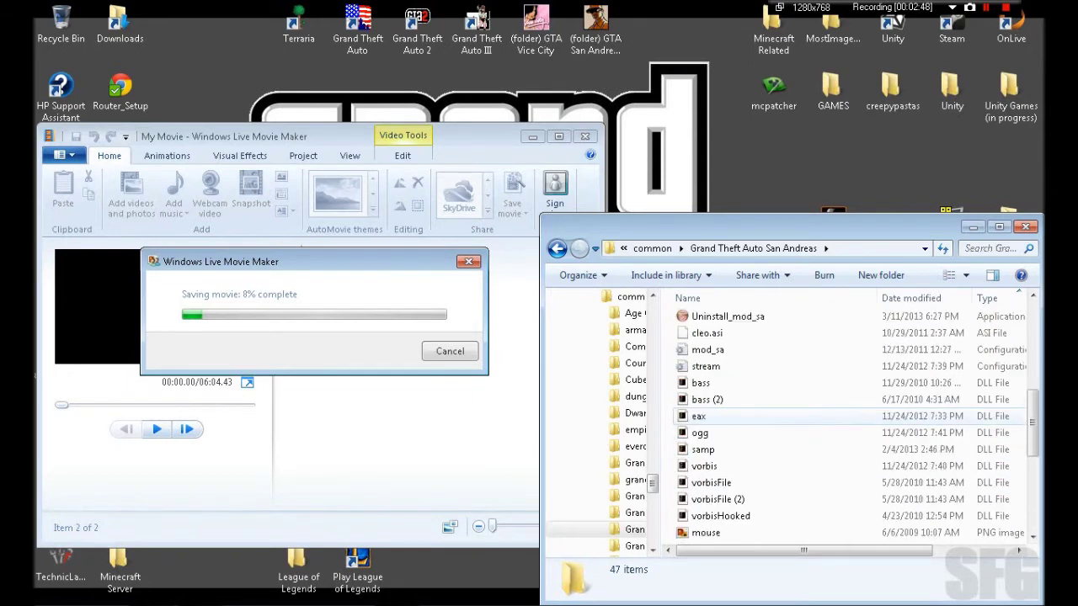
Step: Move the Explorer window aside and run the desktop SA-MP installer past the security warning
left_click_drag(758, 226, 253, 11)
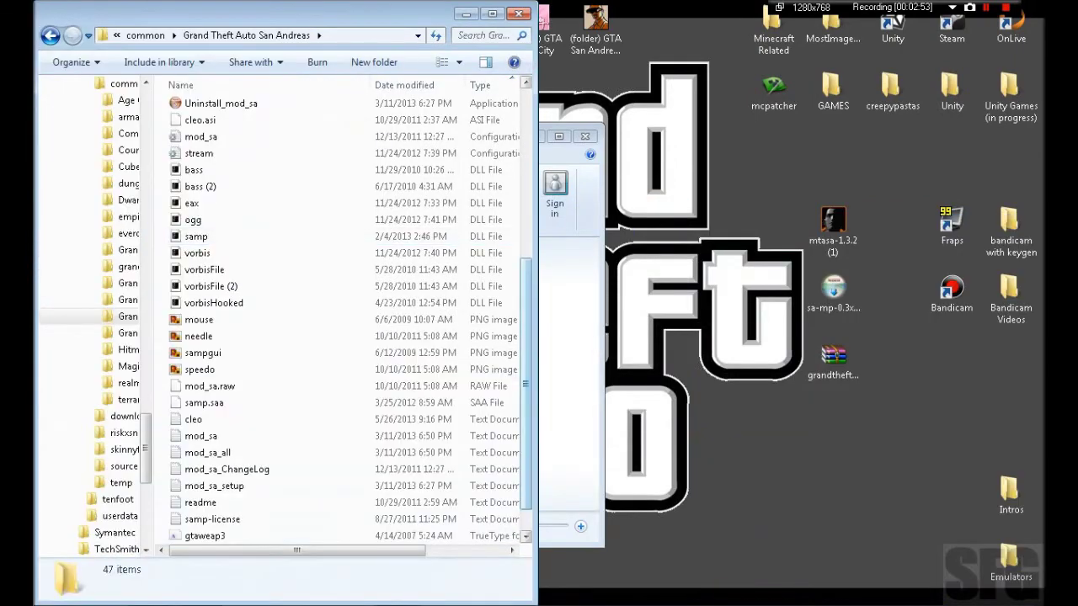
scroll(345, 320, "up", 1)
scroll(345, 320, "up", 1)
scroll(346, 320, "up", 1)
scroll(345, 320, "up", 3)
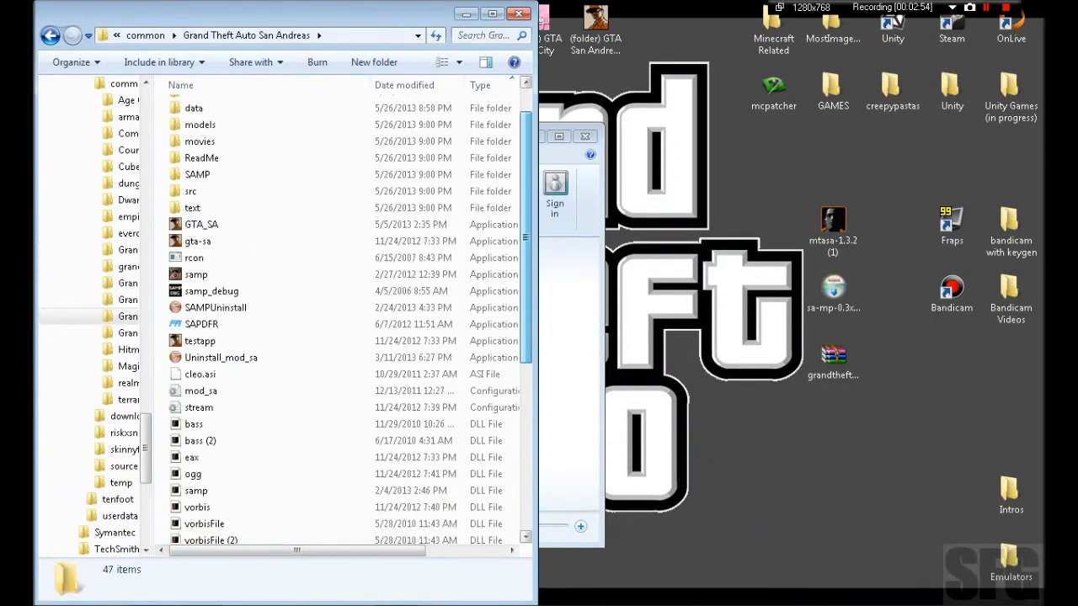
scroll(345, 320, "up", 1)
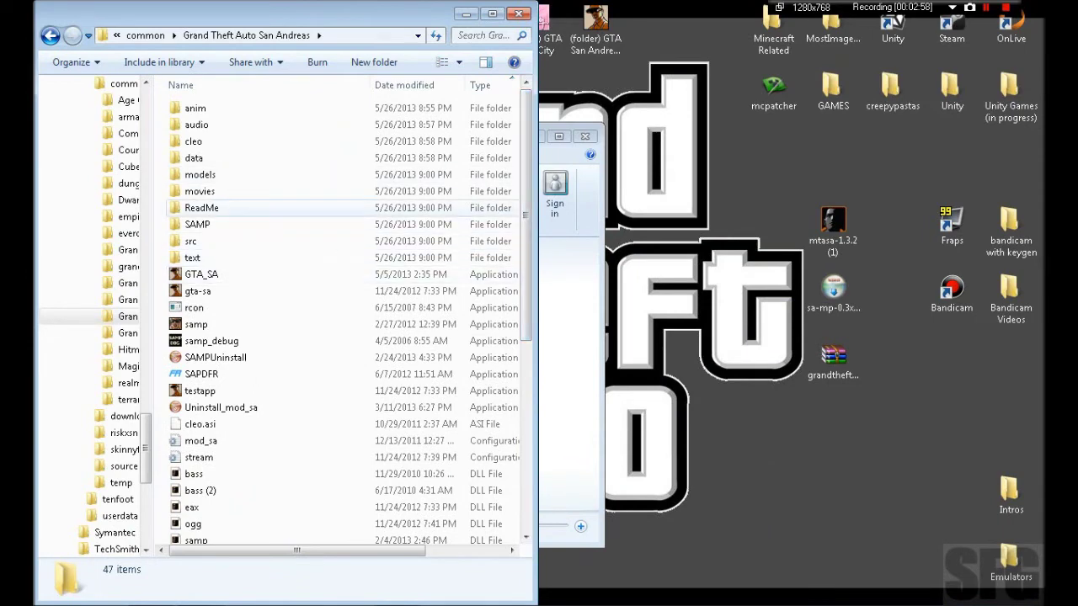
double_click(833, 290)
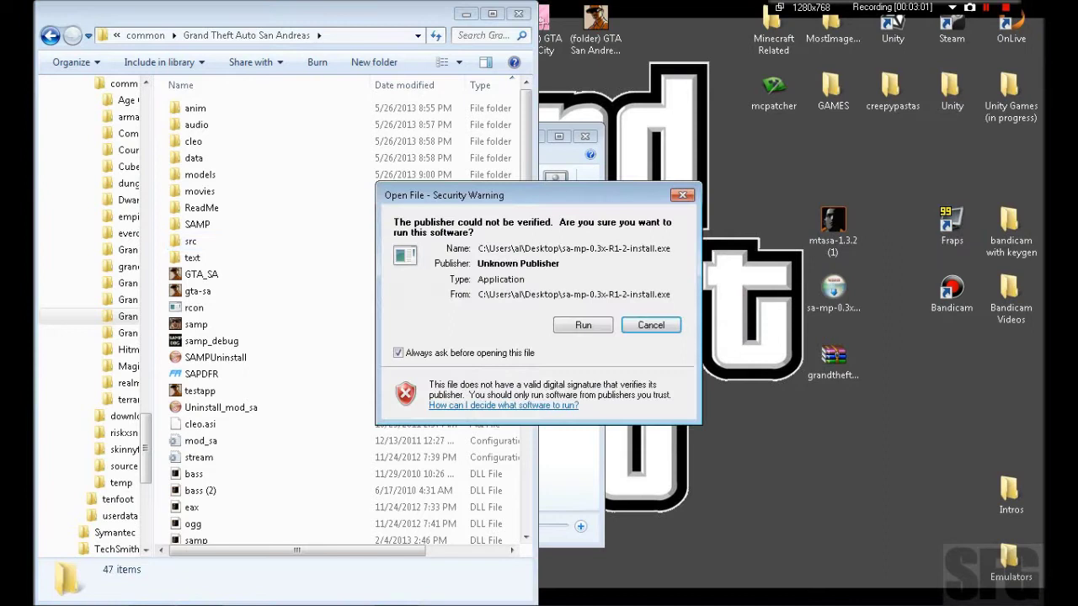
left_click(583, 325)
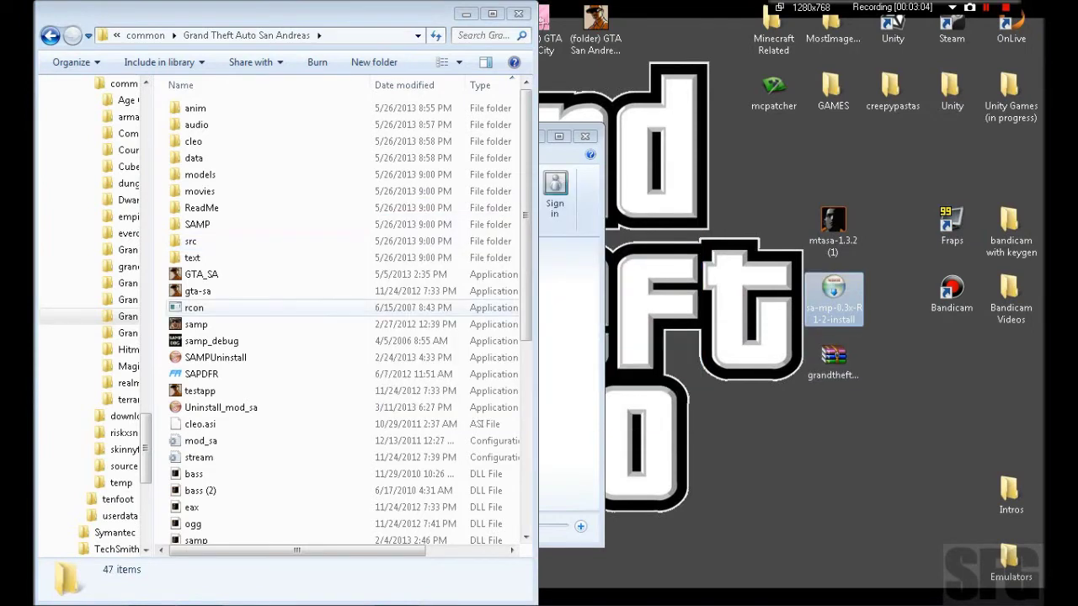
left_click(833, 358)
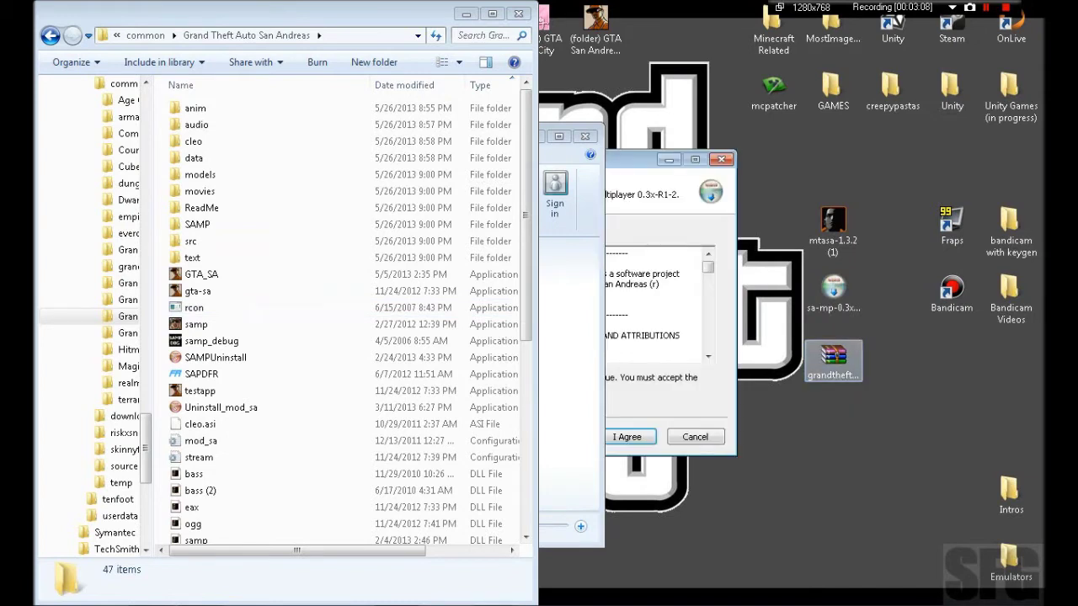
Step: Open the no-CD zip in WinRAR and delete its .txt and .nfo files, leaving GTA_SA.EXE
double_click(832, 357)
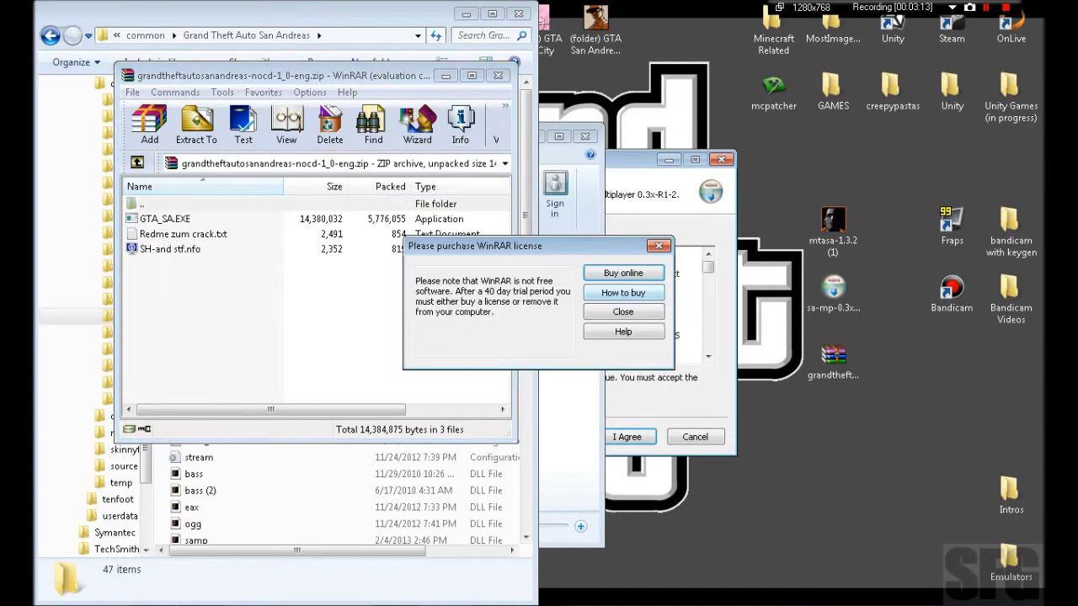
key("Escape")
left_click_drag(303, 286, 305, 281)
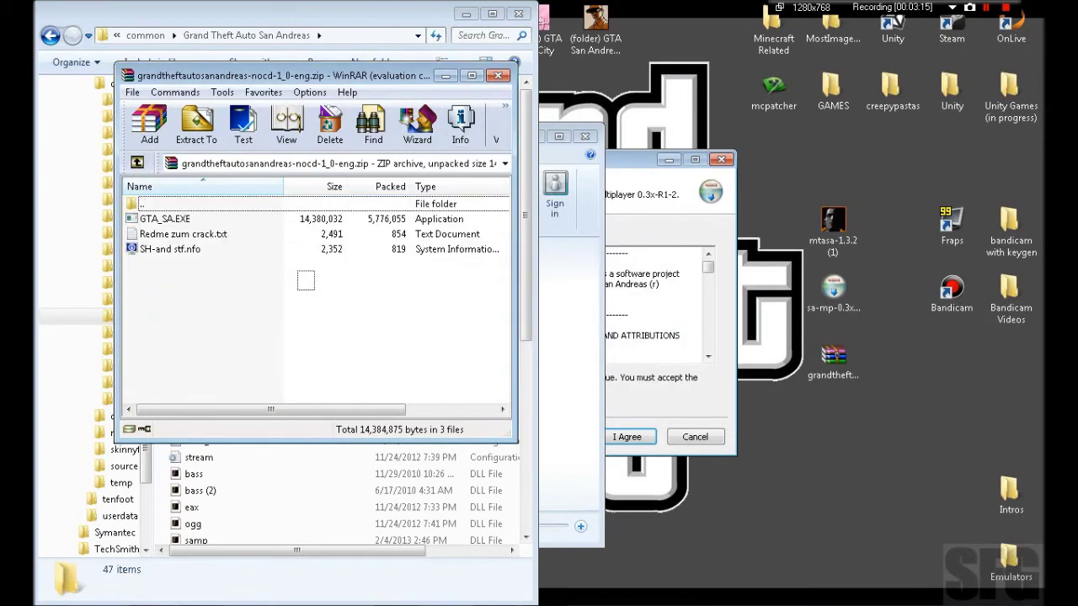
left_click_drag(278, 75, 820, 81)
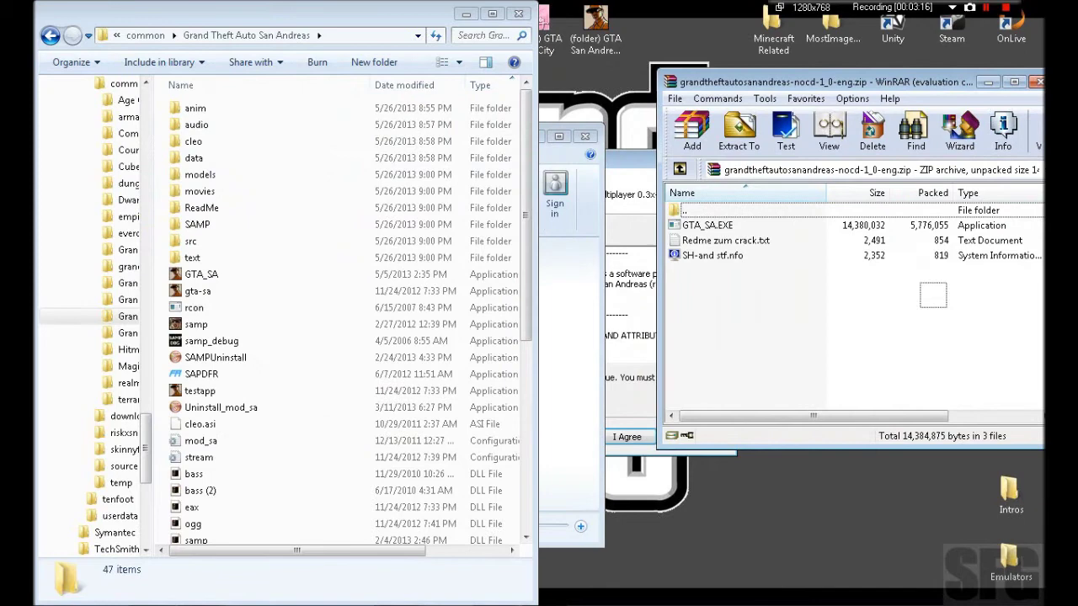
left_click_drag(934, 299, 885, 239)
right_click(825, 240)
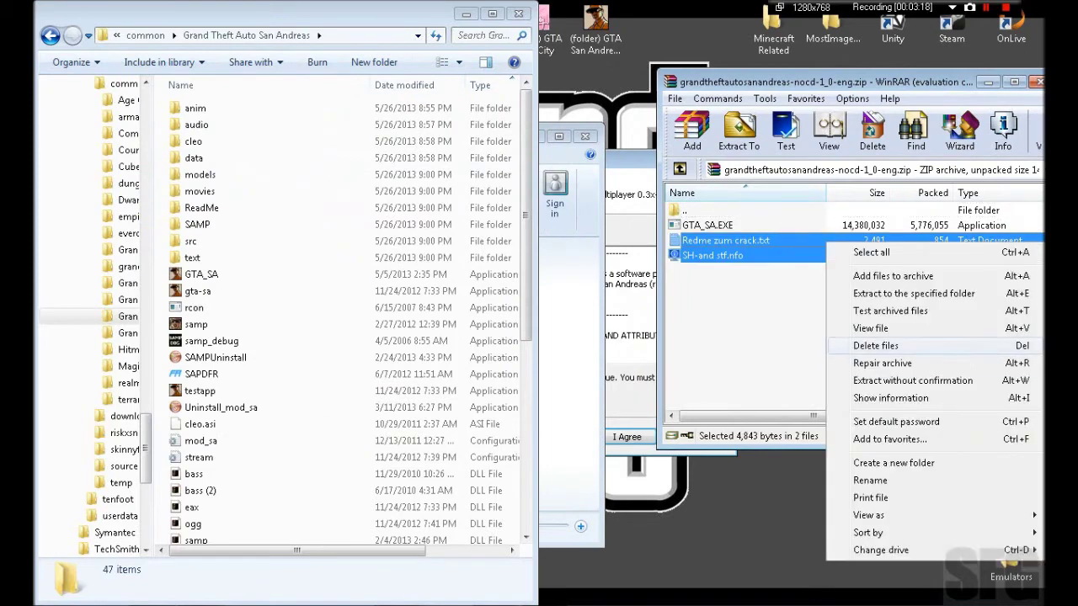
left_click(879, 344)
left_click(542, 364)
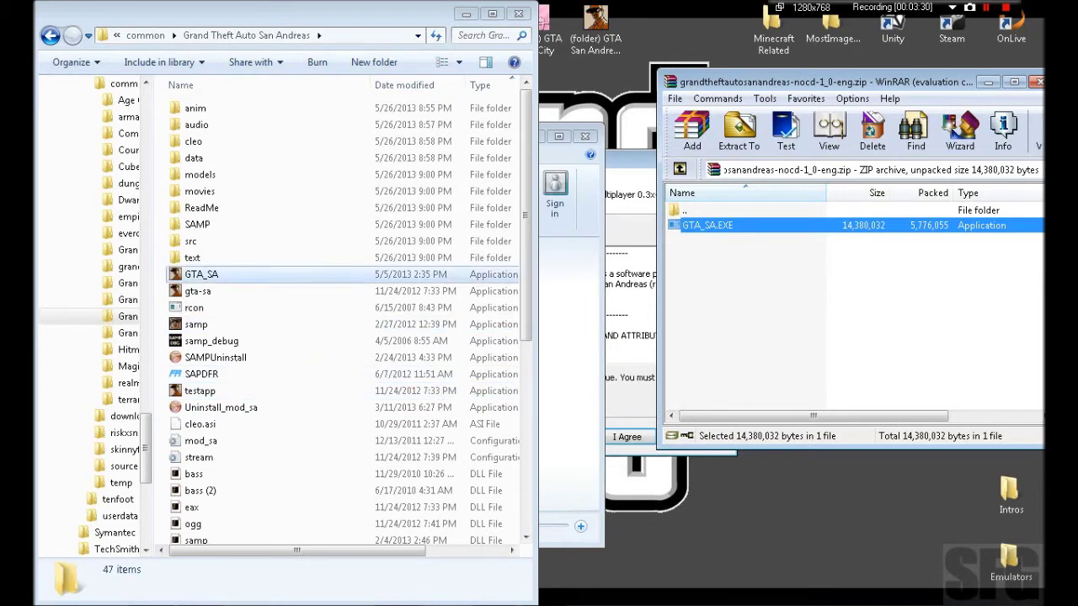
left_click_drag(968, 82, 827, 81)
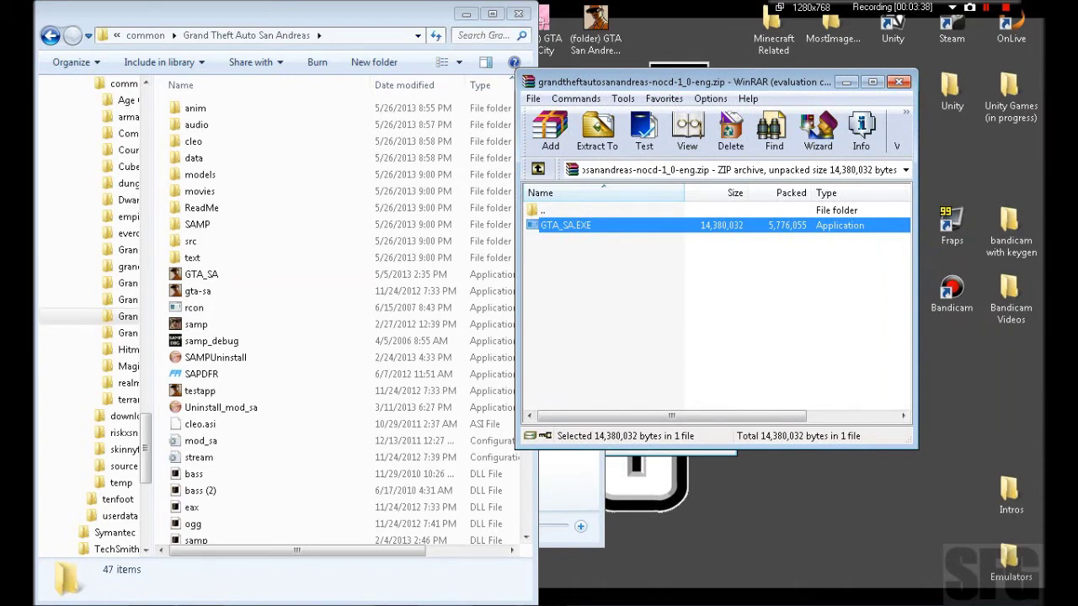
Step: Accept the SA-MP licence, confirm the Steam San Andreas install folder, then quit Setup
left_click(899, 82)
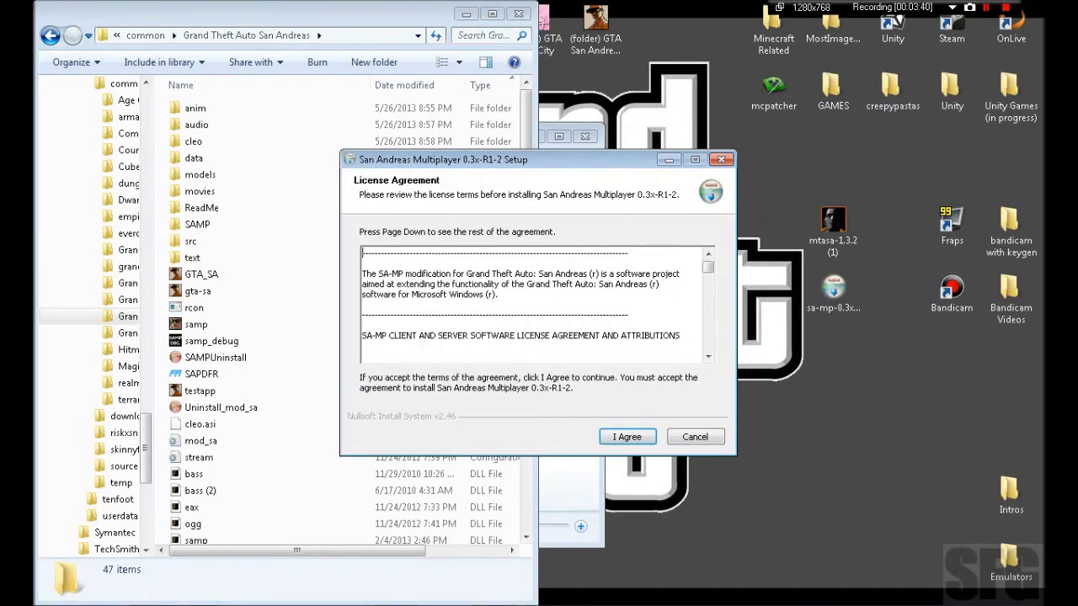
left_click(627, 437)
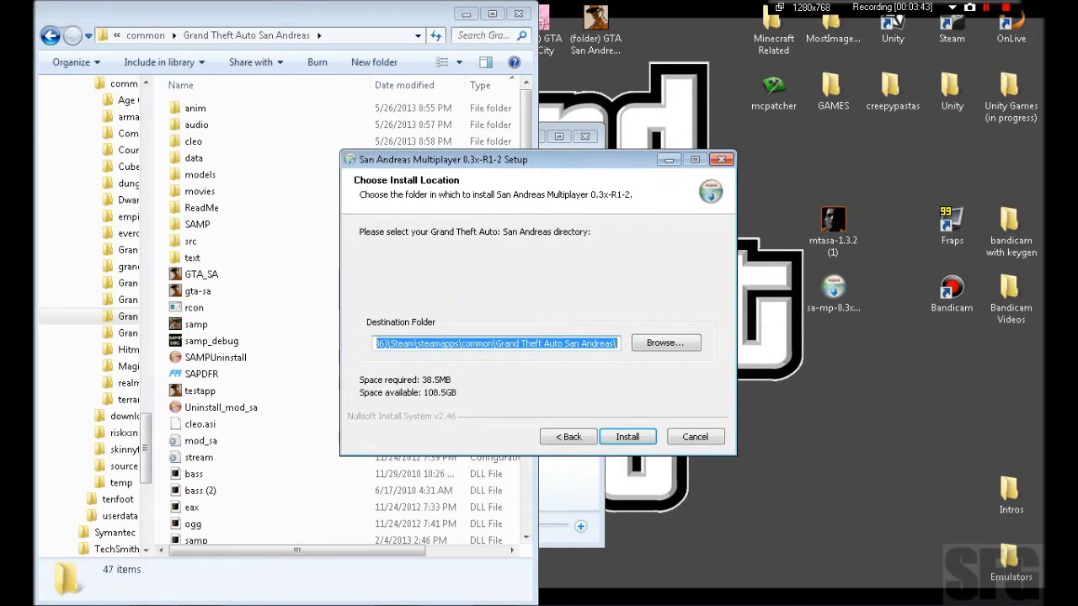
key("Tab")
key("Return")
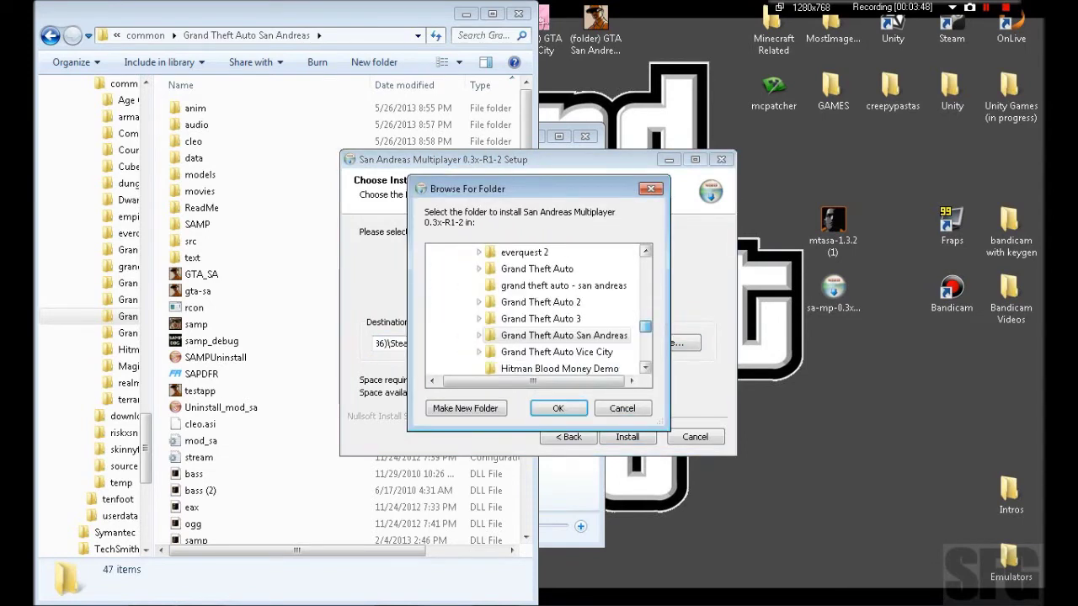
key("Return")
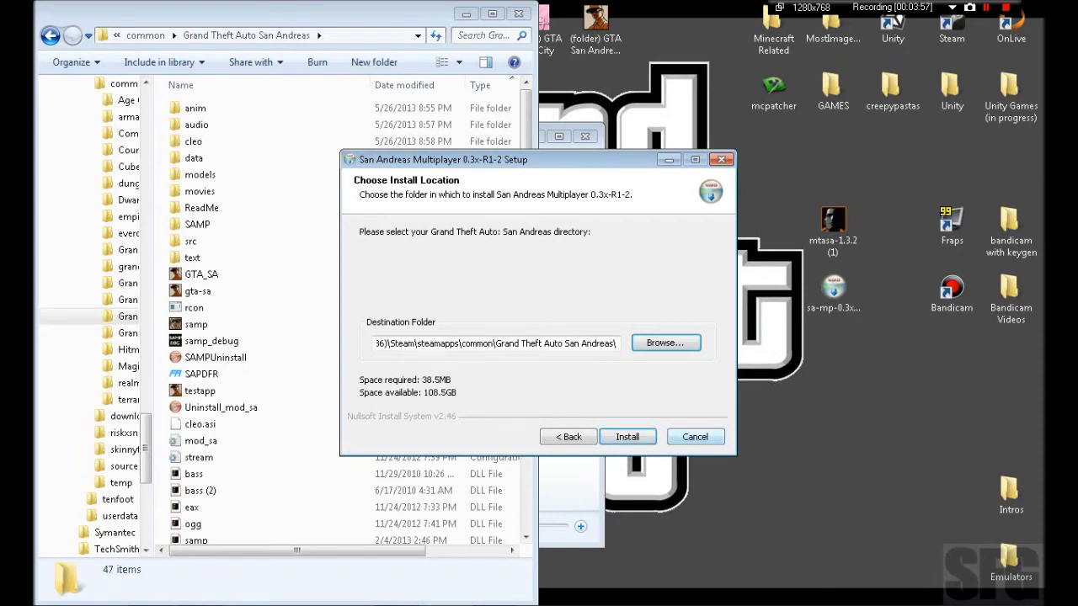
key("Escape")
key("Return")
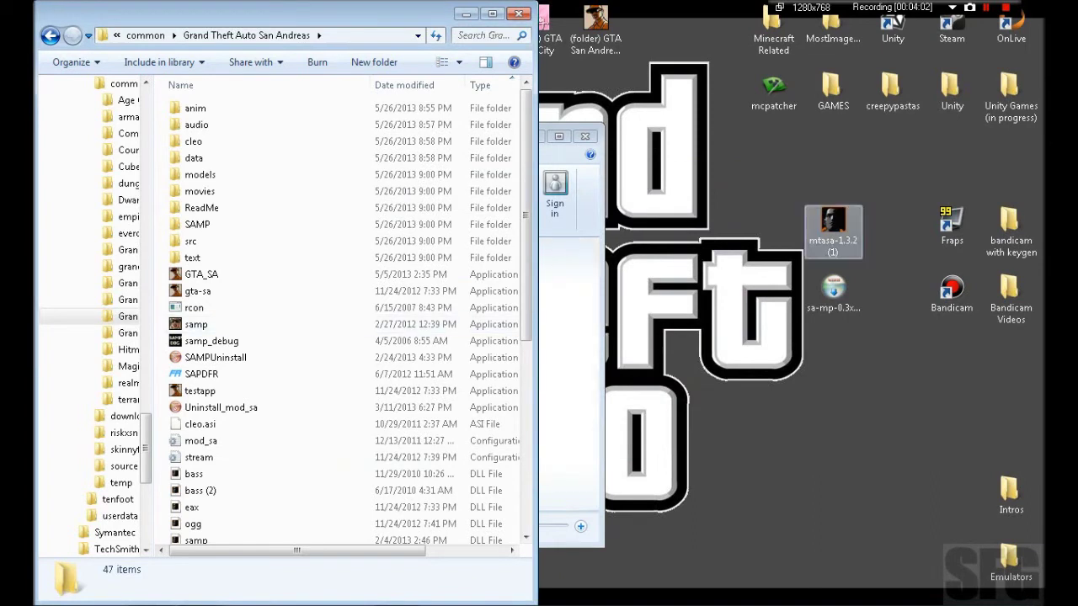
Step: Launch the MTA:SA 1.3.2 installer and accept its welcome and licence pages
left_click(833, 228)
double_click(833, 228)
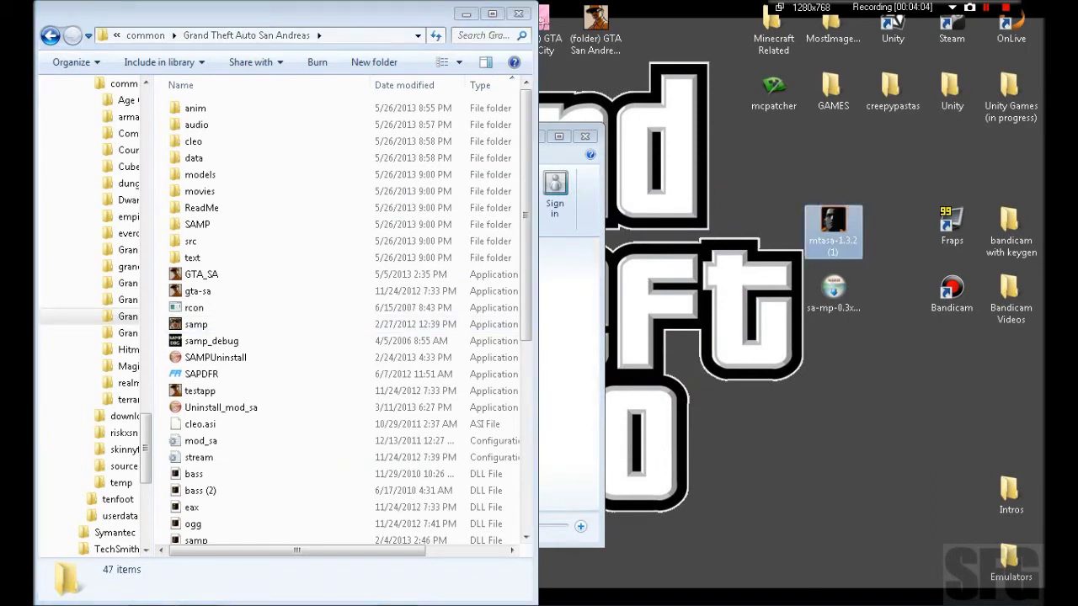
key("Return")
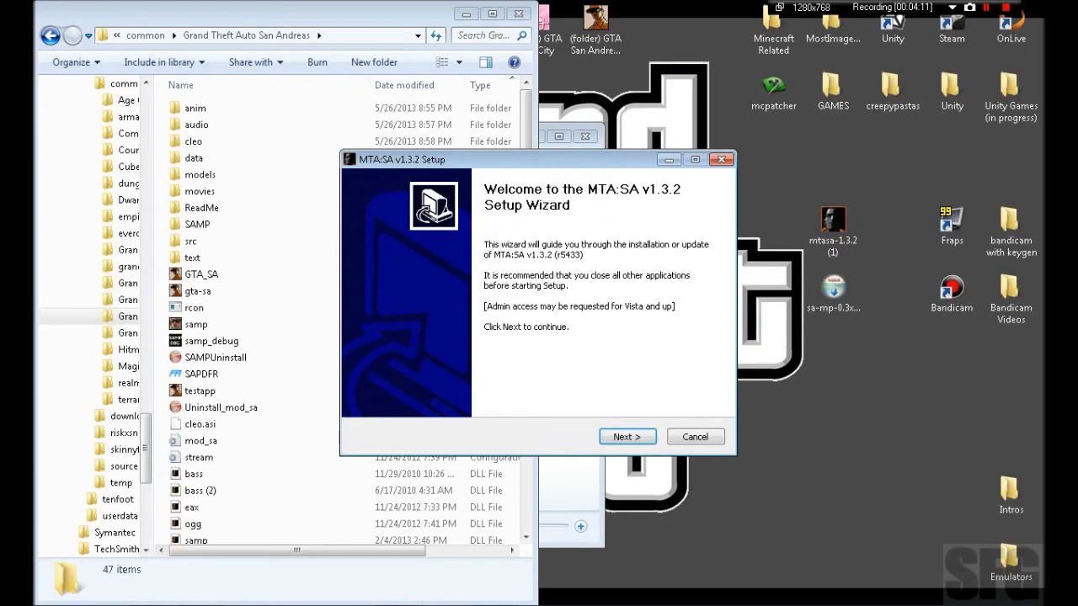
key("Return")
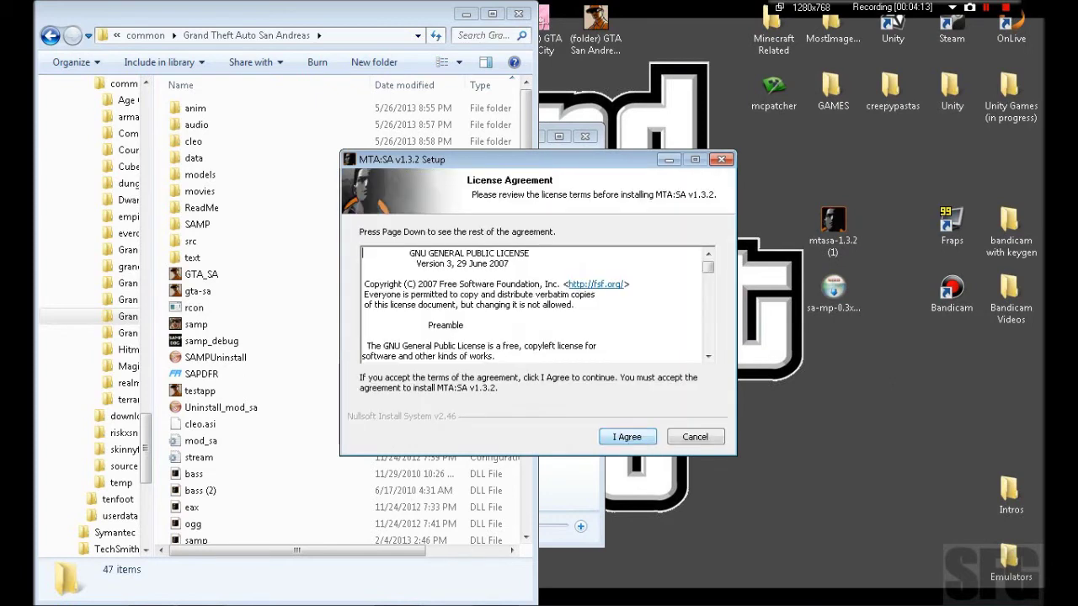
key("Return")
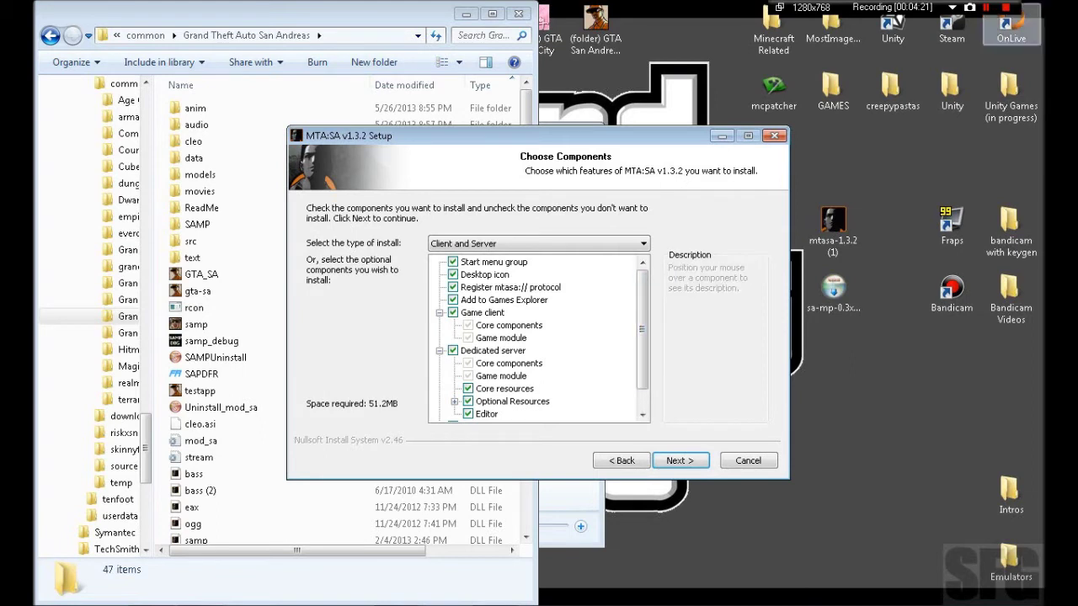
Step: Leave 'Client and Server' checked on Choose Components and continue to the install location
key("shift+F12")
key("shift+F12")
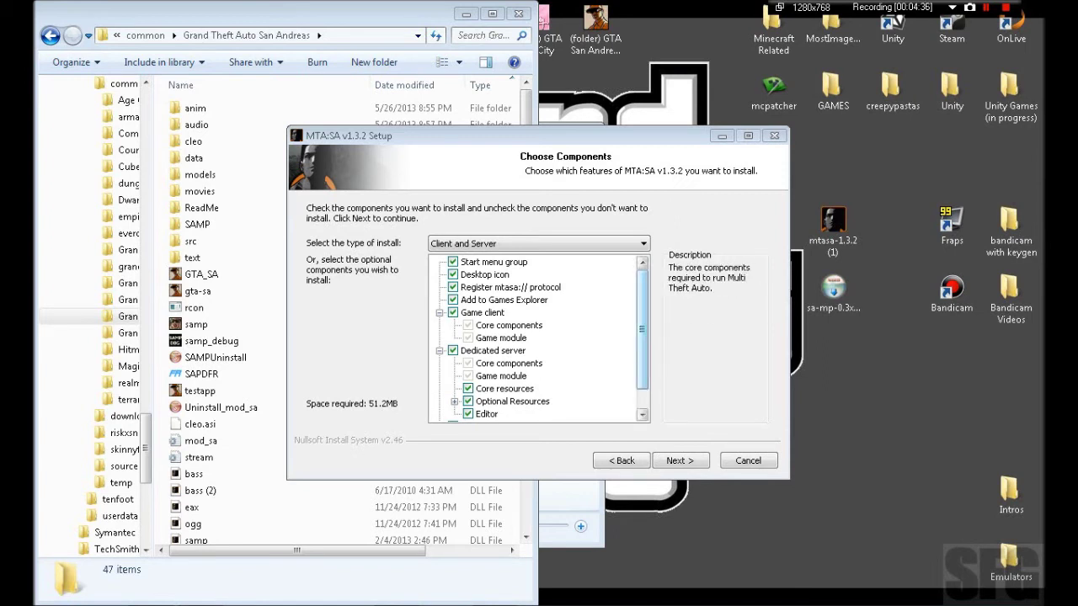
scroll(539, 337, "down", 1)
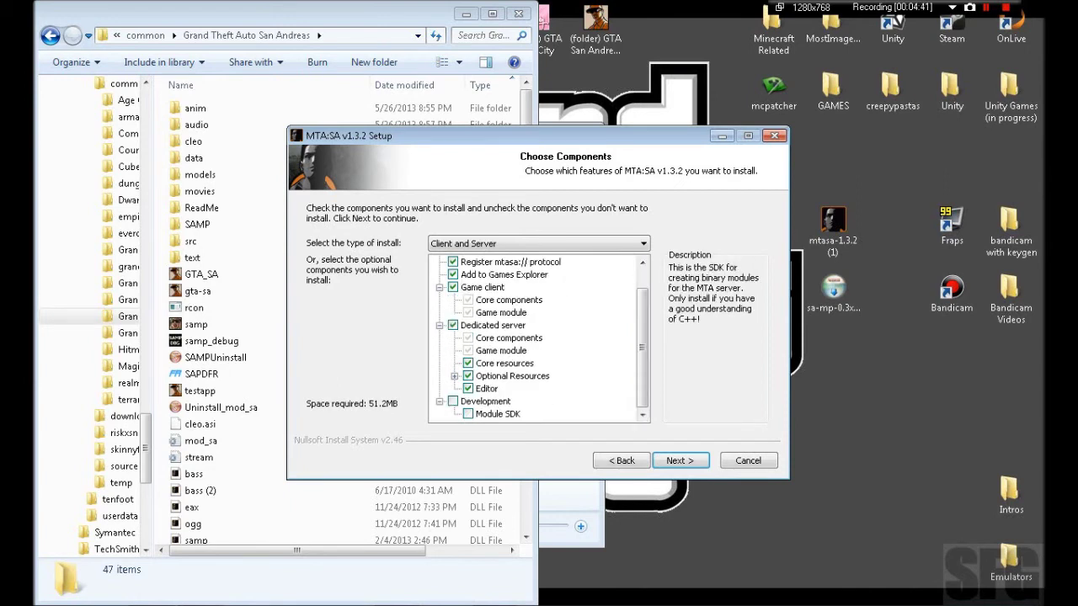
scroll(539, 336, "up", 1)
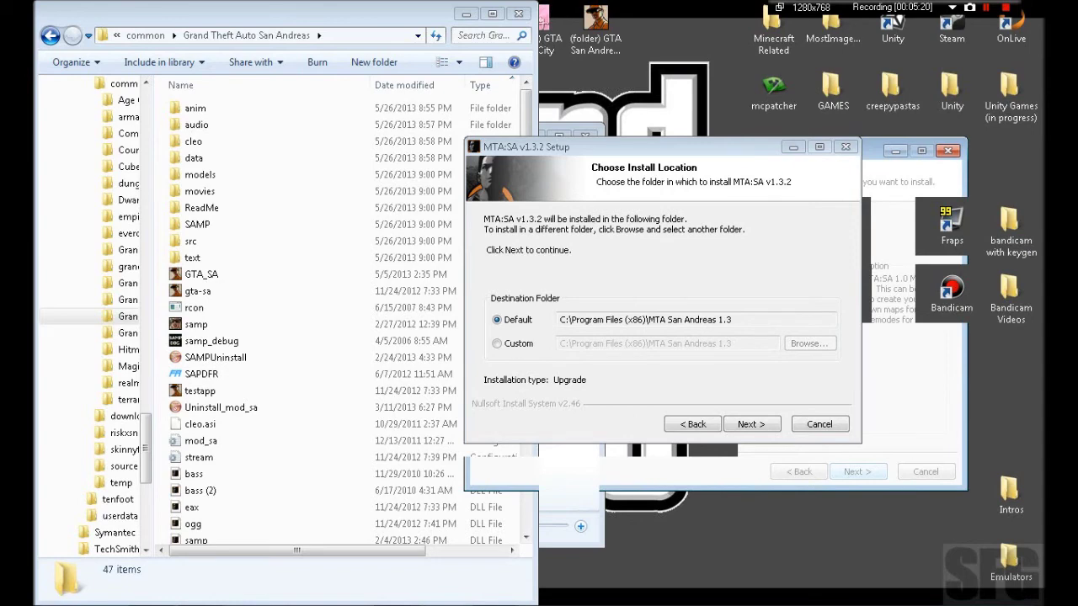
Step: Advance MTA:SA Setup to the Steam San Andreas folder page, check Browse, then quit
mouse_move(572, 146)
left_mouse_down()
mouse_move(482, 121)
mouse_move(764, 151)
mouse_move(778, 171)
mouse_move(716, 217)
mouse_move(699, 190)
left_mouse_up()
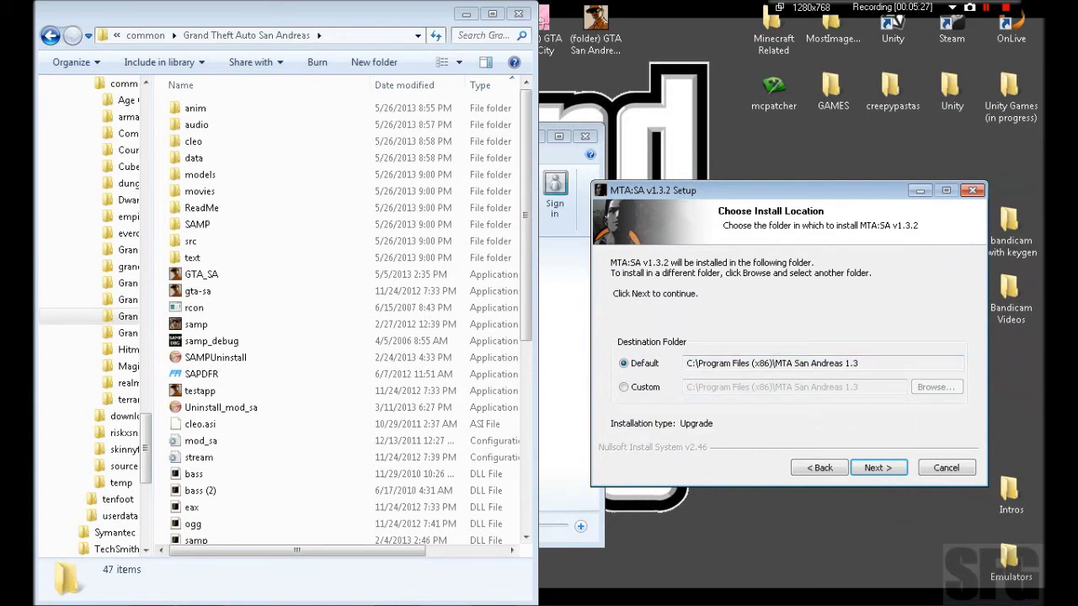
key("Return")
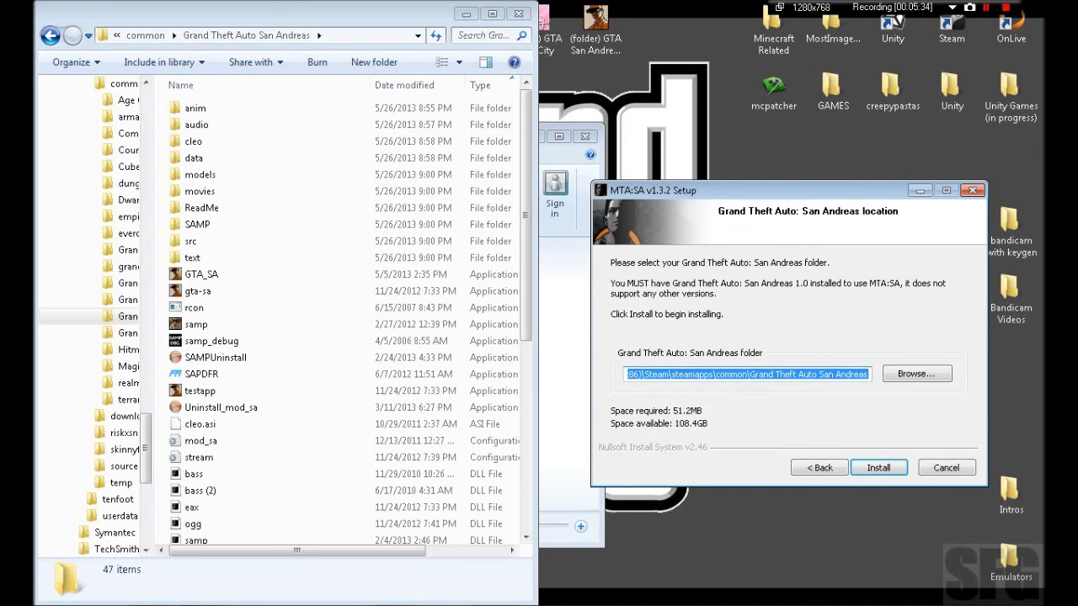
key("Tab")
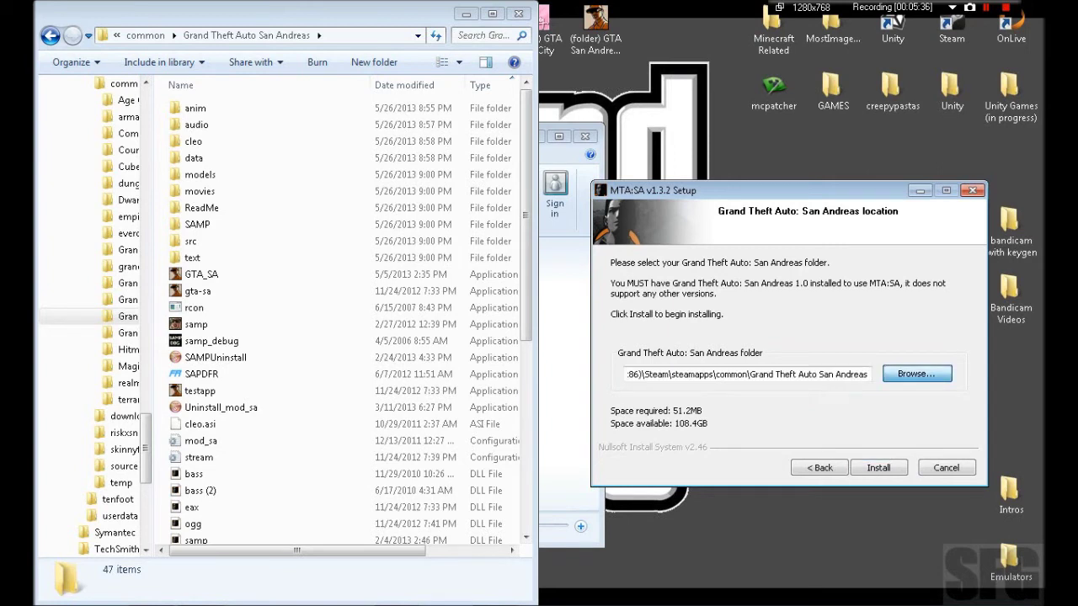
key("Return")
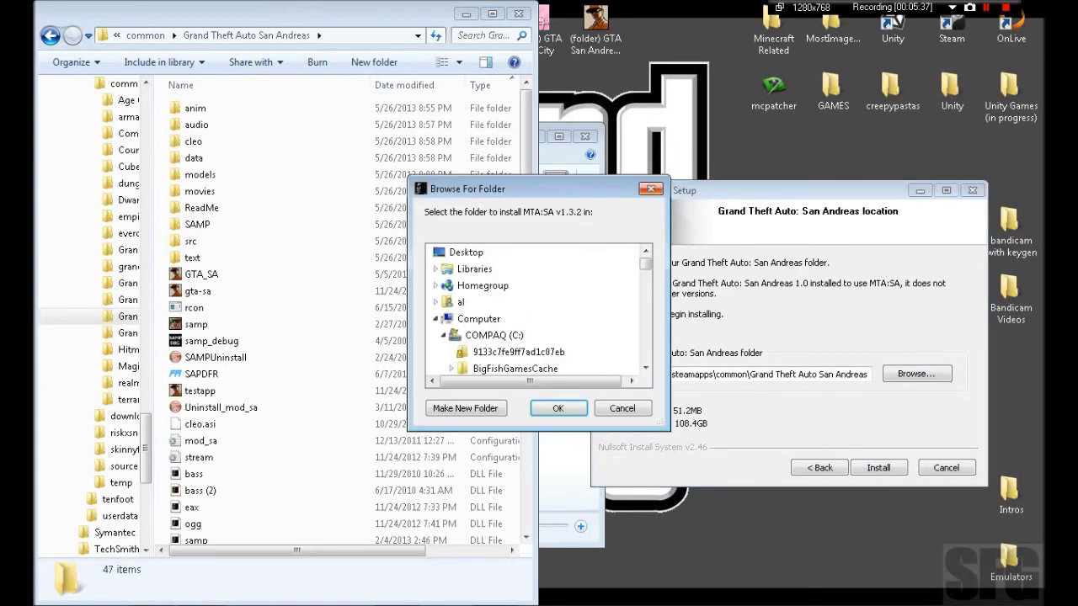
key("Return")
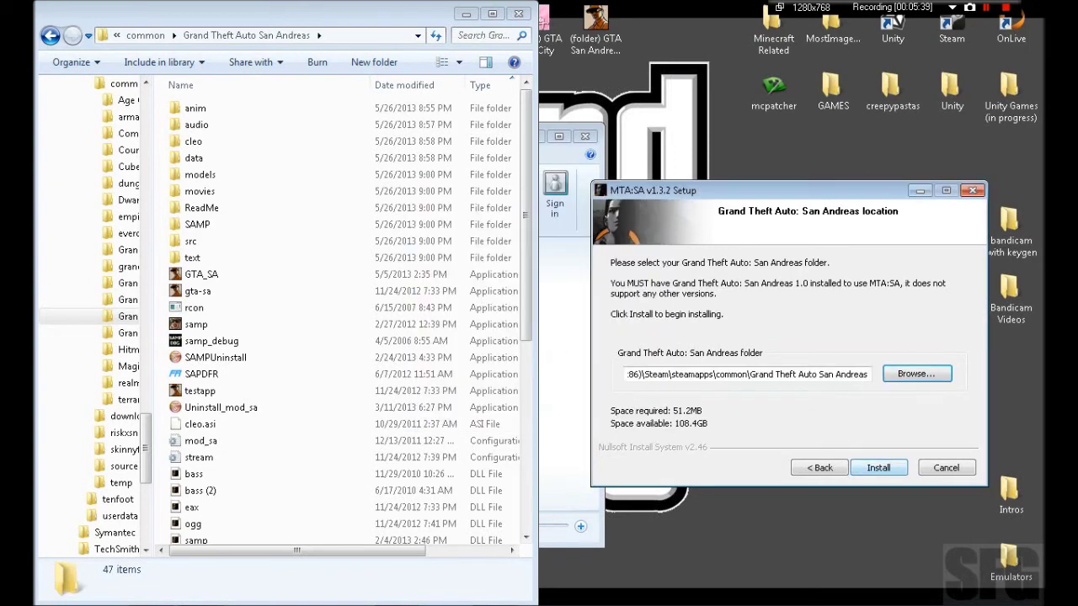
key("Escape")
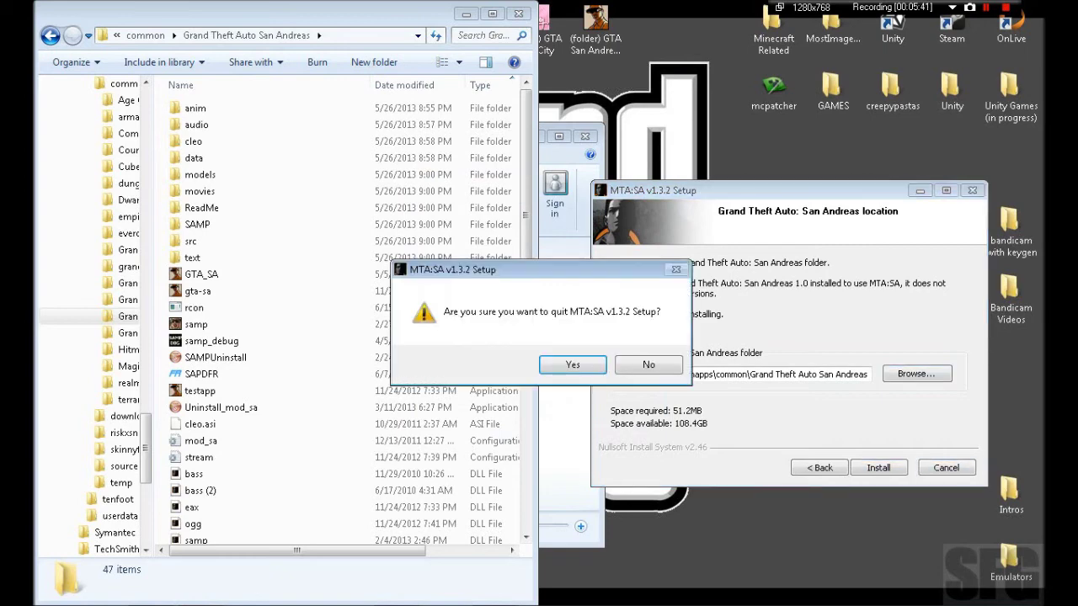
key("Return")
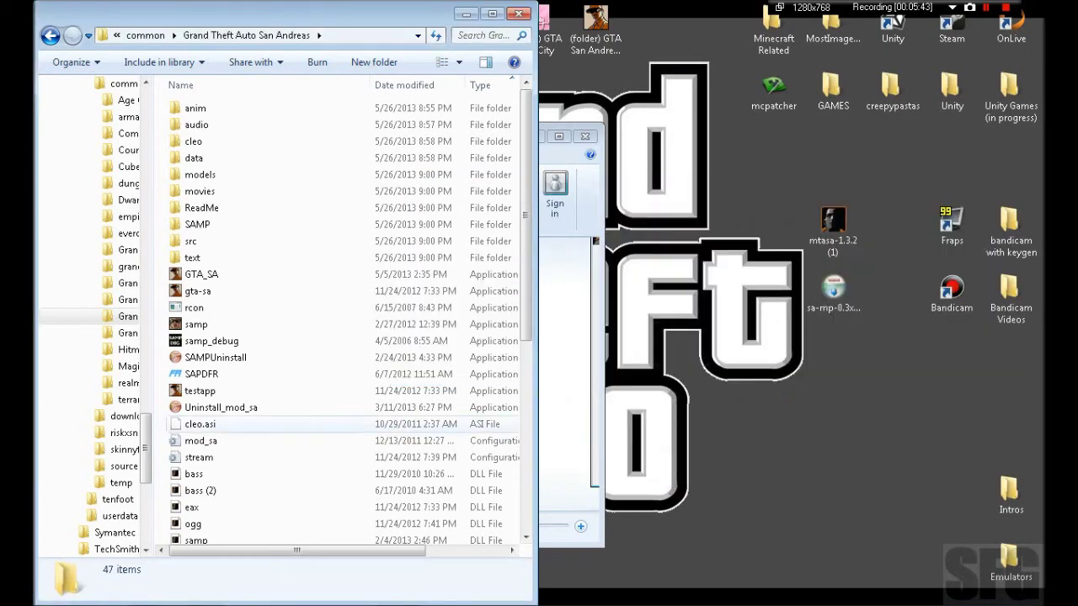
scroll(299, 337, "down", 1)
scroll(301, 353, "down", 2)
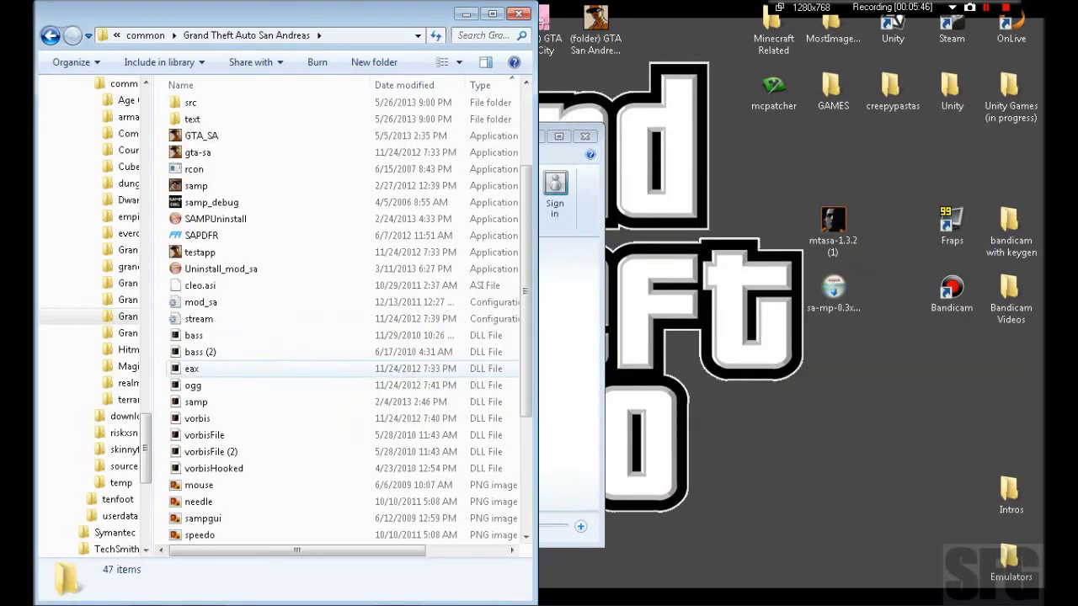
scroll(303, 371, "down", 3)
scroll(303, 370, "up", 1)
scroll(303, 367, "up", 2)
scroll(302, 364, "up", 1)
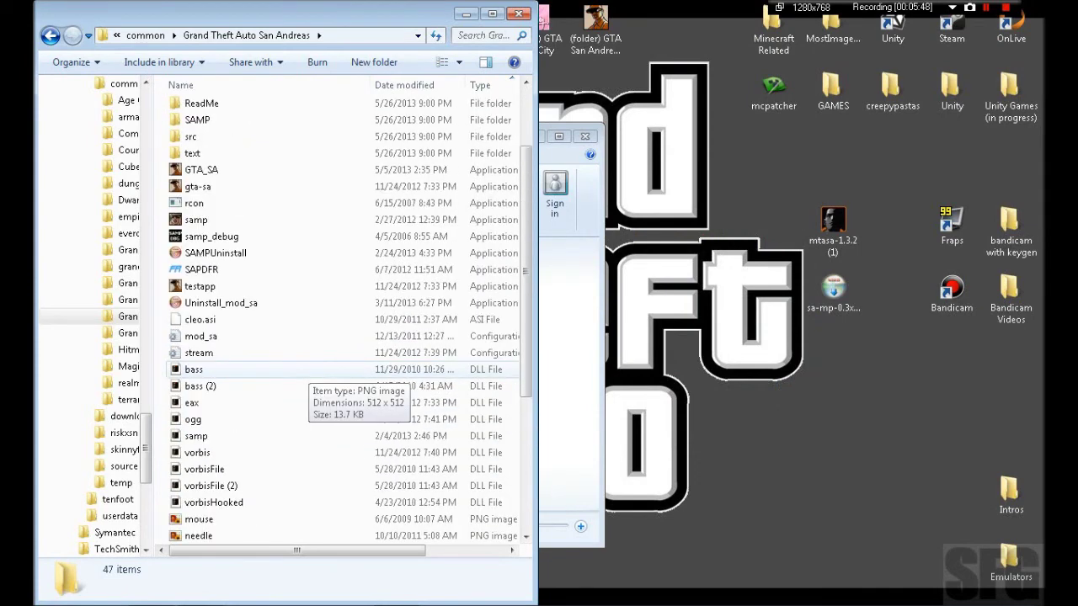
scroll(301, 362, "up", 2)
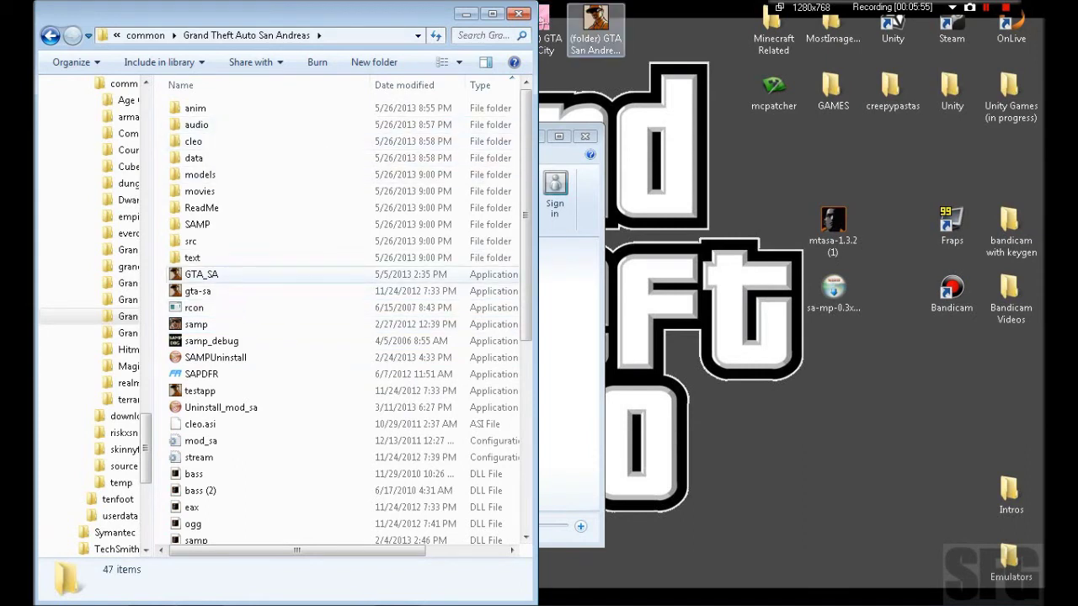
double_click(596, 25)
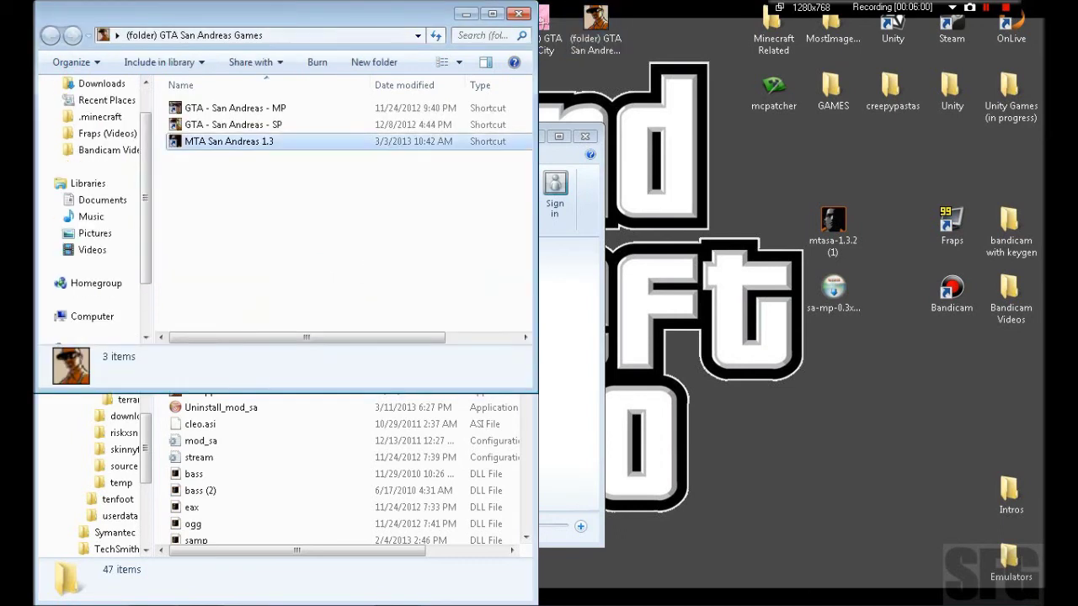
double_click(228, 141)
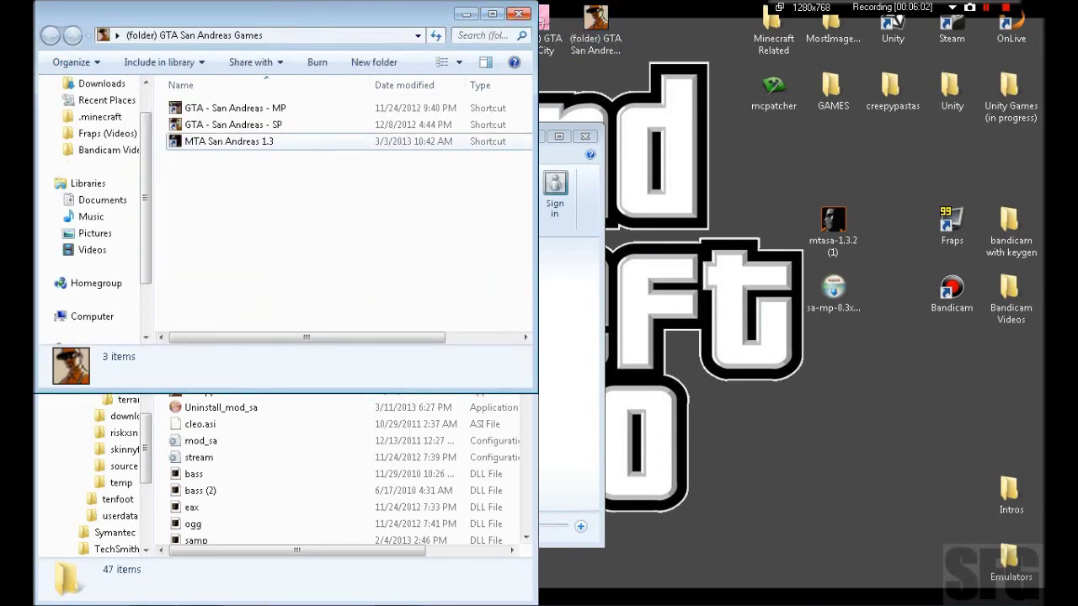
left_click(520, 13)
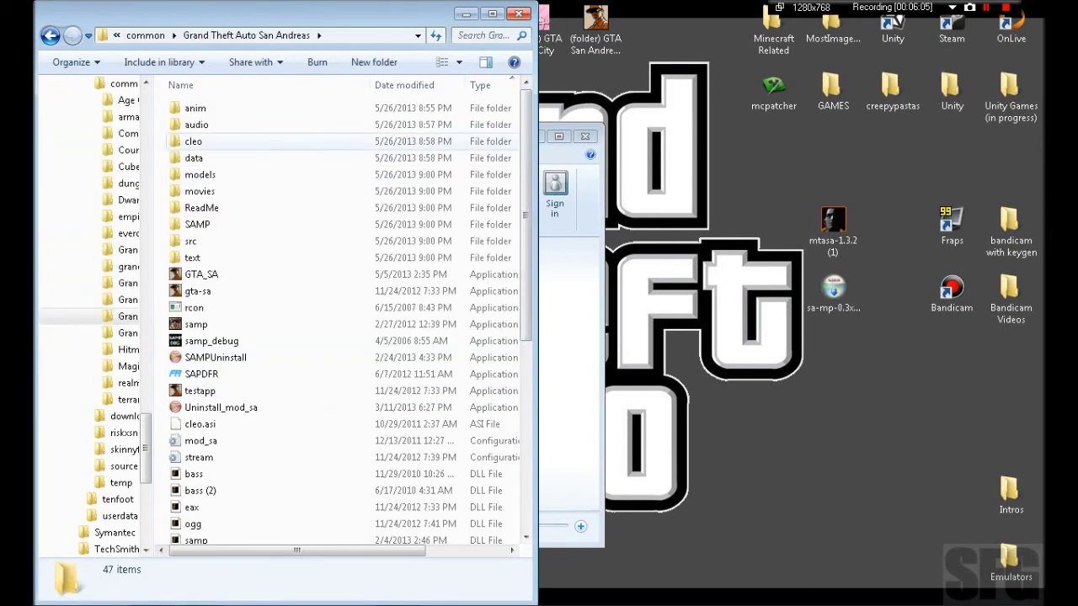
double_click(596, 30)
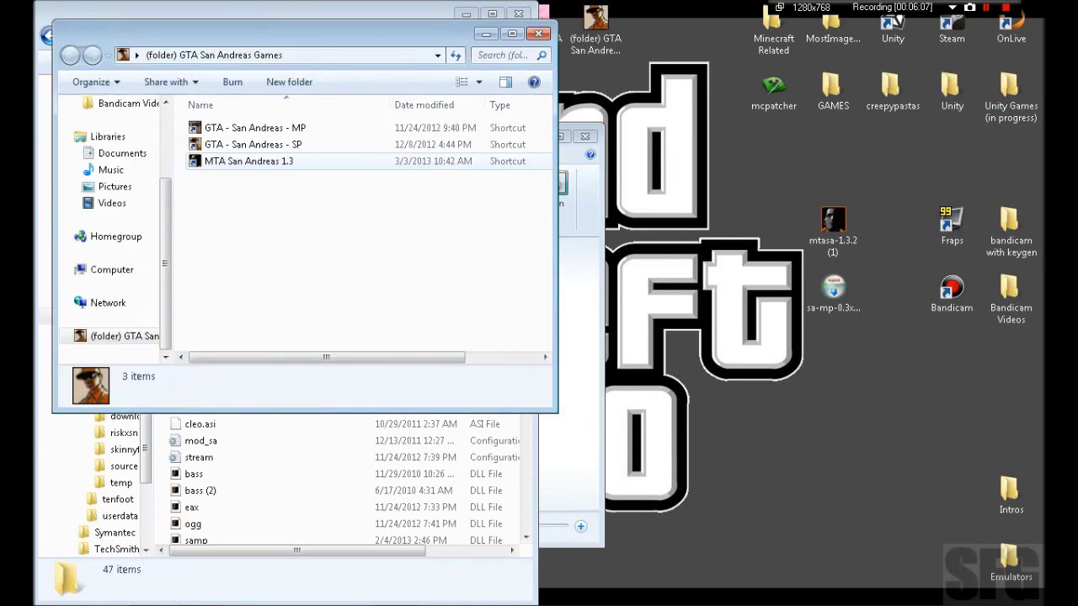
left_click(248, 161)
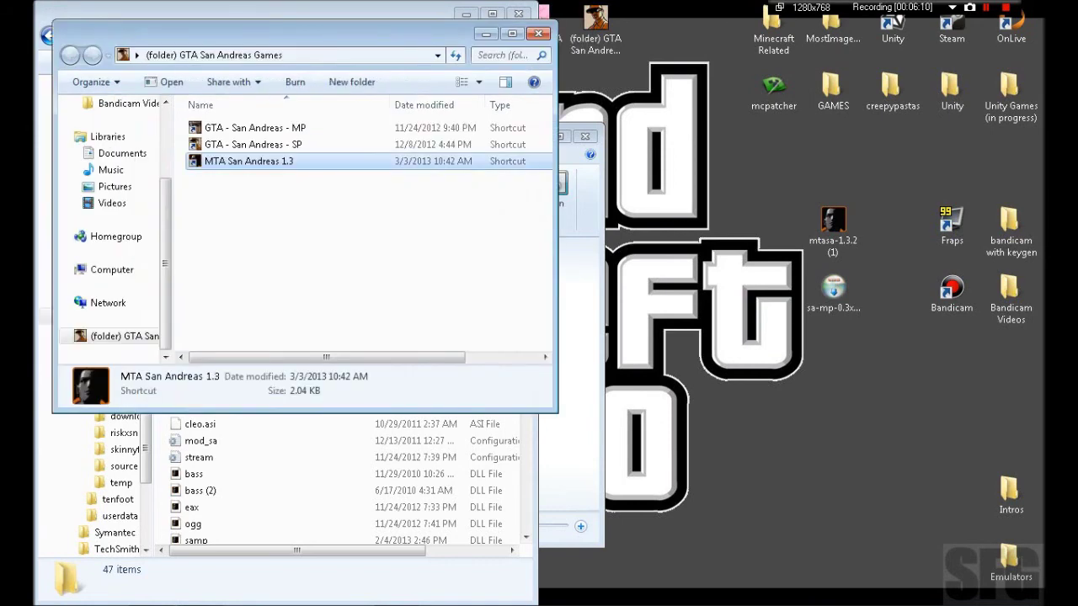
left_click(538, 34)
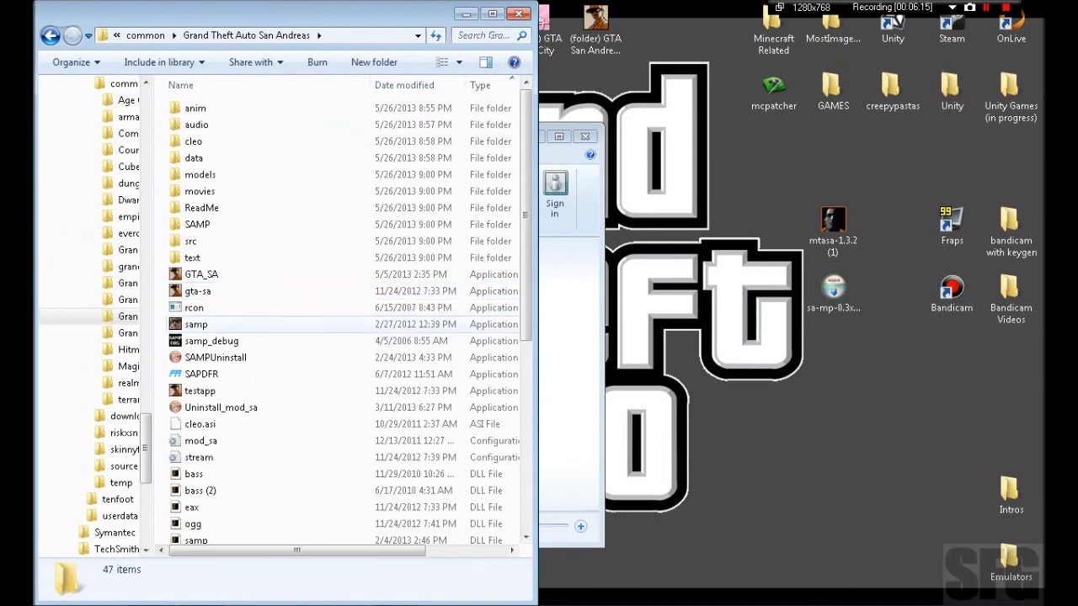
left_click(196, 324)
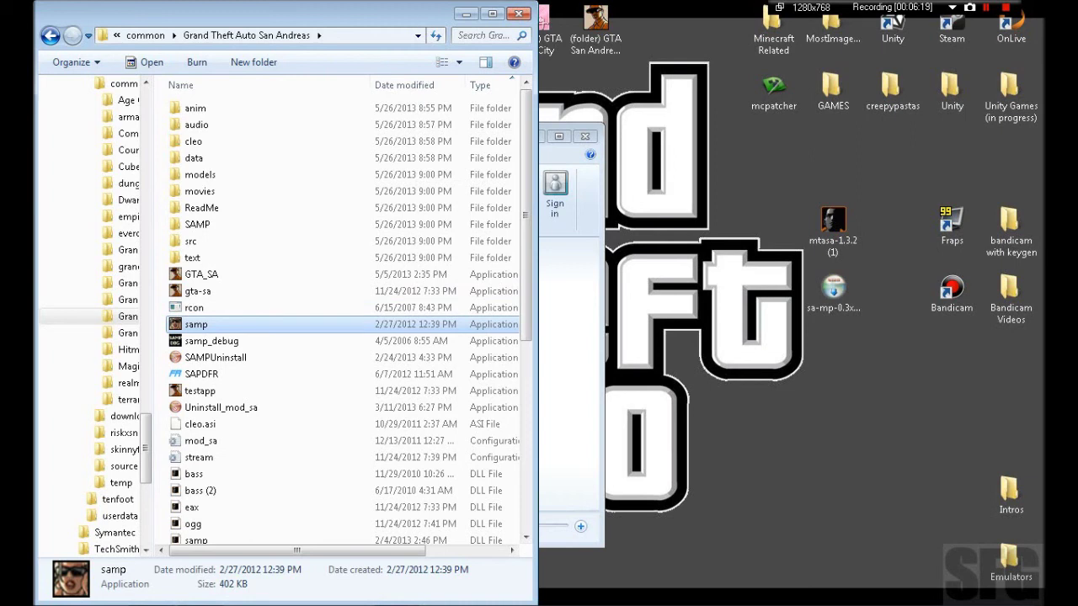
right_click(273, 324)
left_click(201, 274)
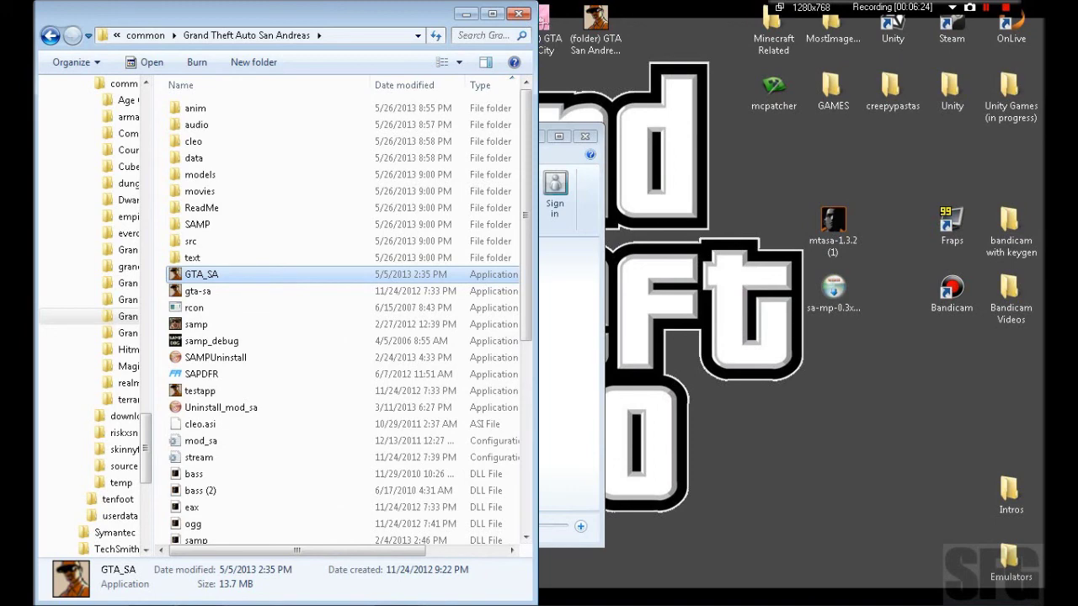
key("Menu")
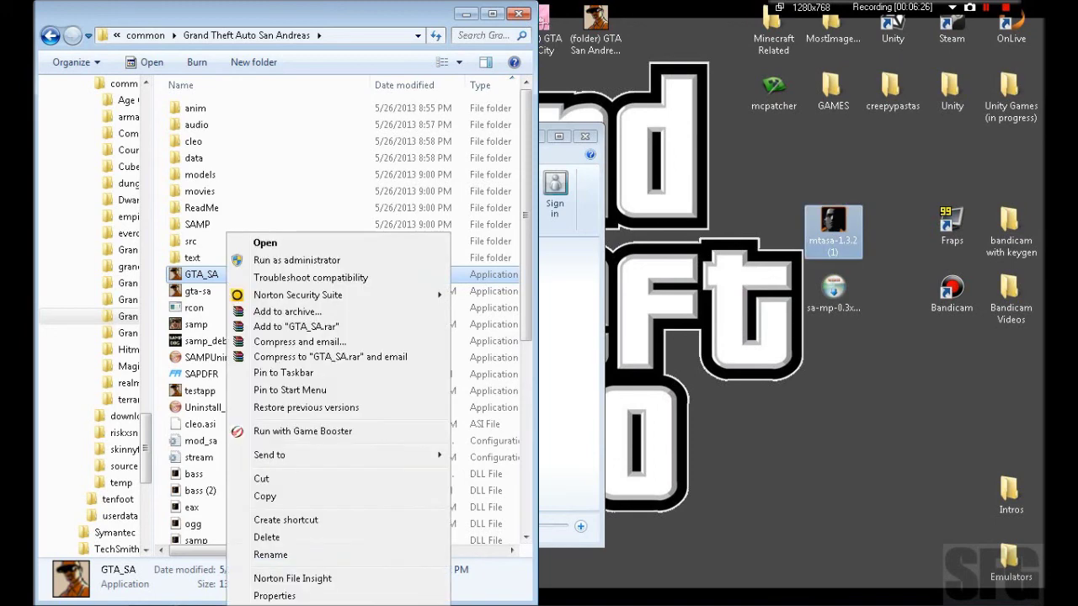
left_click(833, 225)
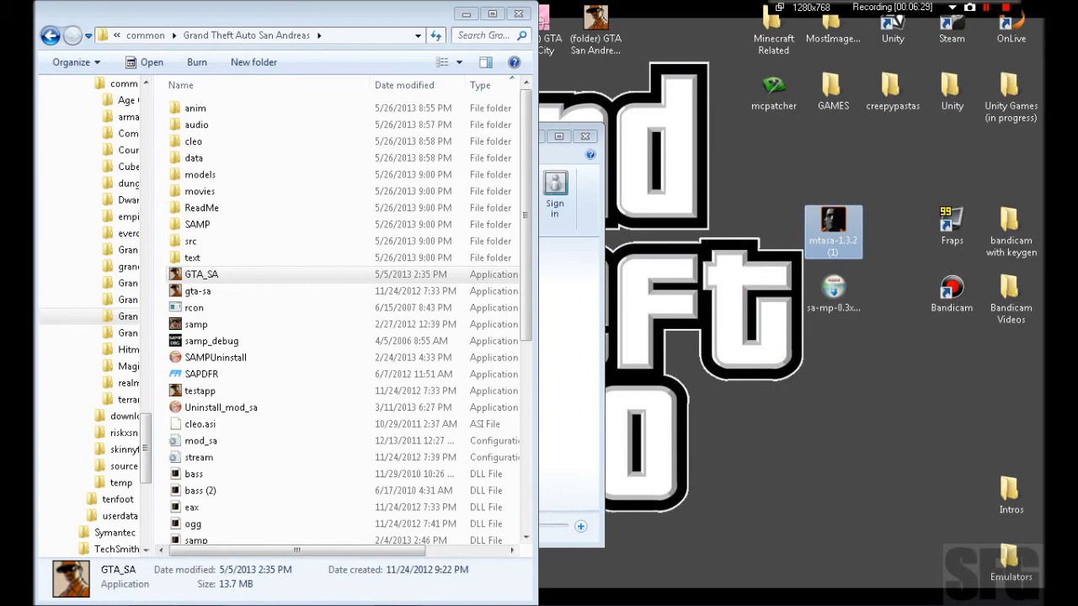
Step: From the desktop, open the GTA San Andreas Games and GTA Vice City folders side by side
key("super+d")
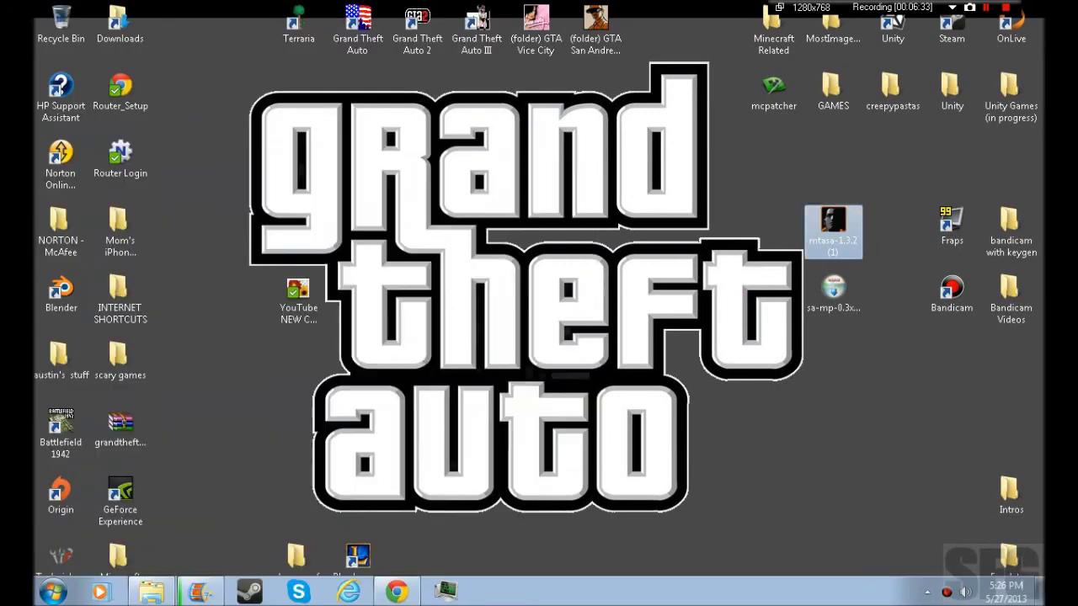
left_click(596, 25)
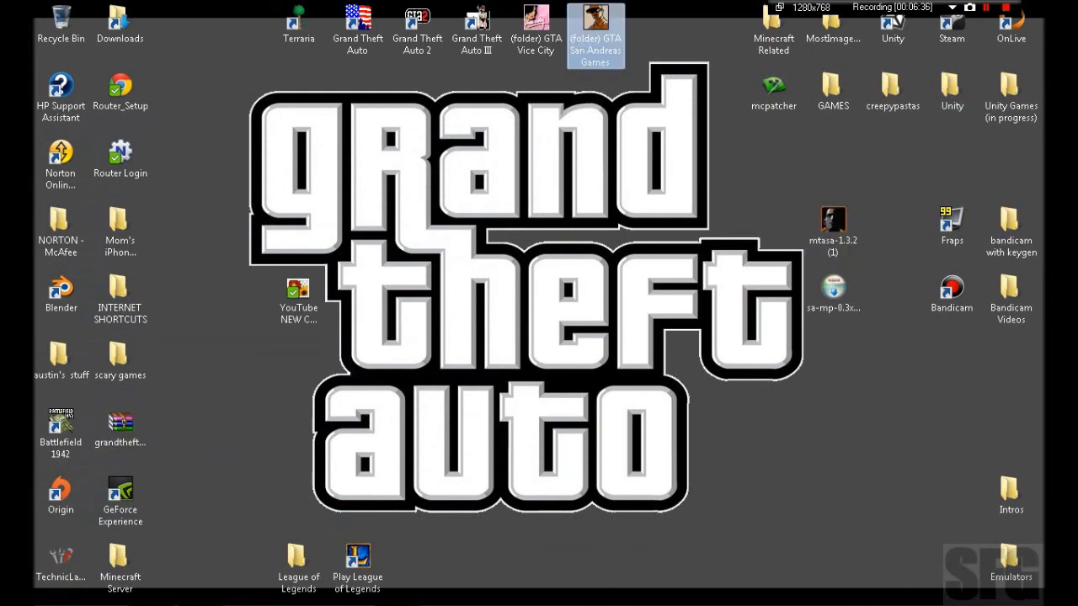
double_click(595, 26)
double_click(537, 25)
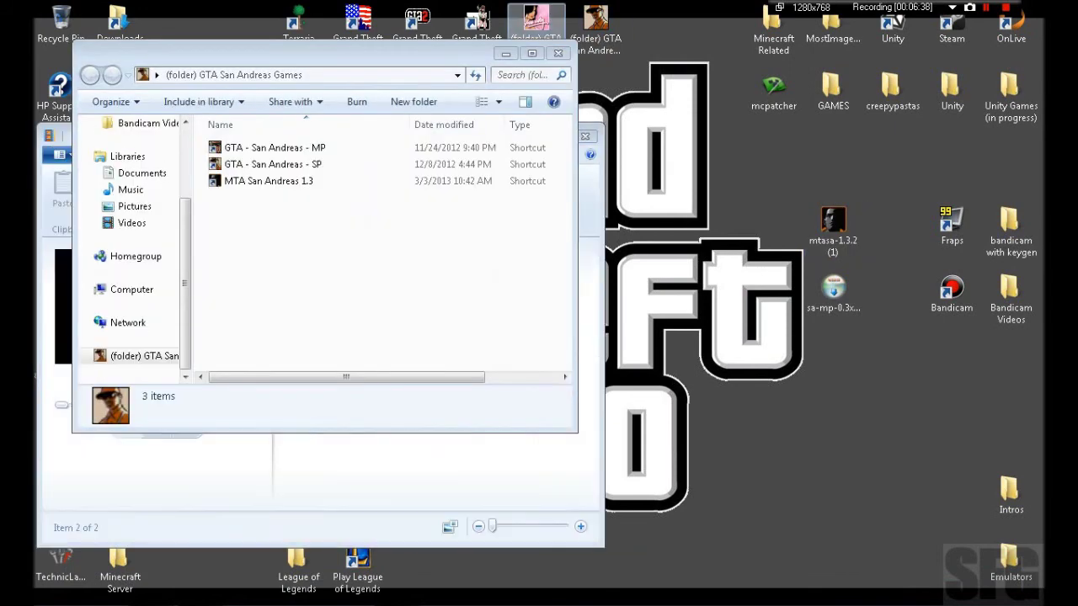
left_click_drag(337, 73, 729, 131)
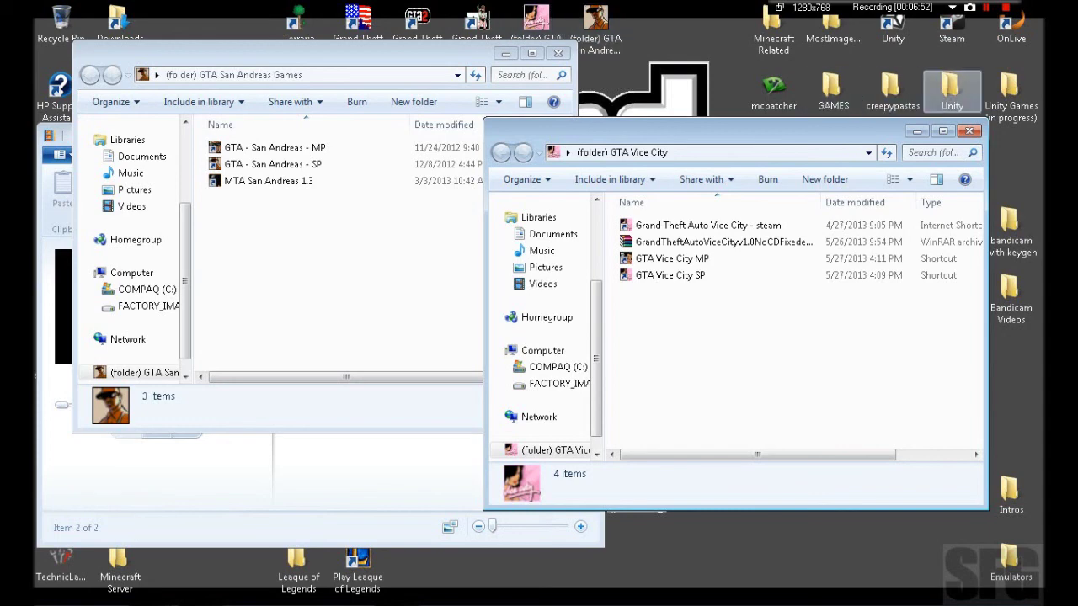
Step: Close both folders and close Chrome's Multi Theft Auto tab, returning to the SA-MP 0.3x download page
left_click(969, 130)
left_click(558, 53)
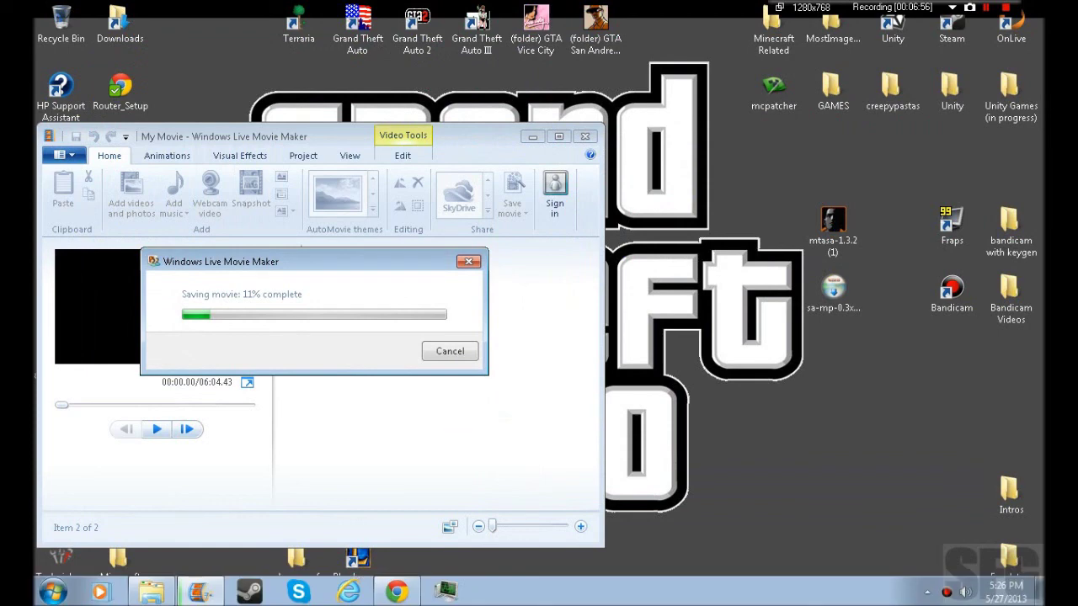
left_click(397, 592)
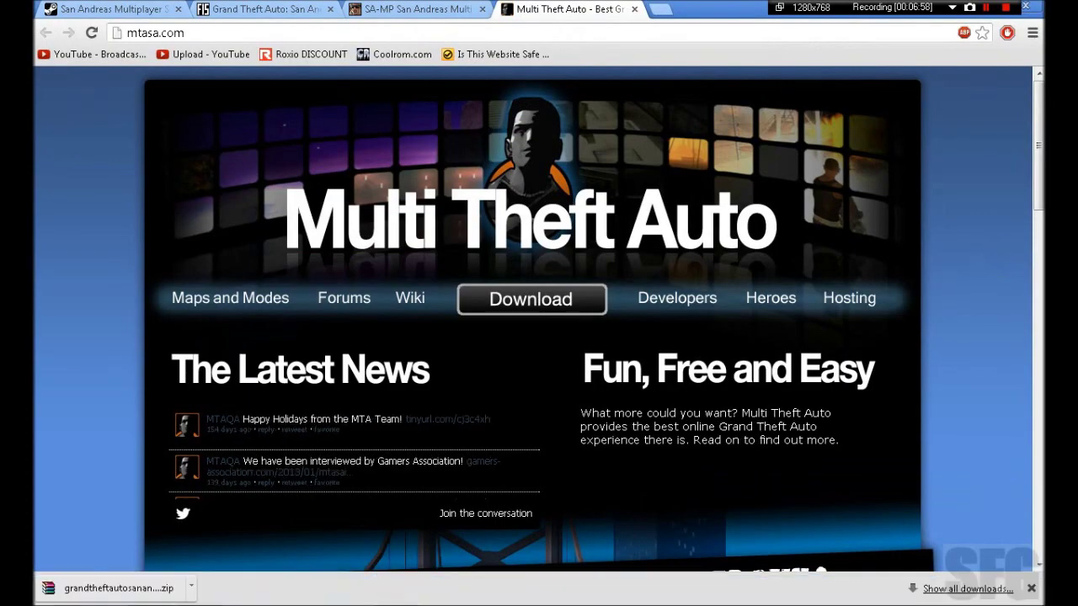
key("ctrl+w")
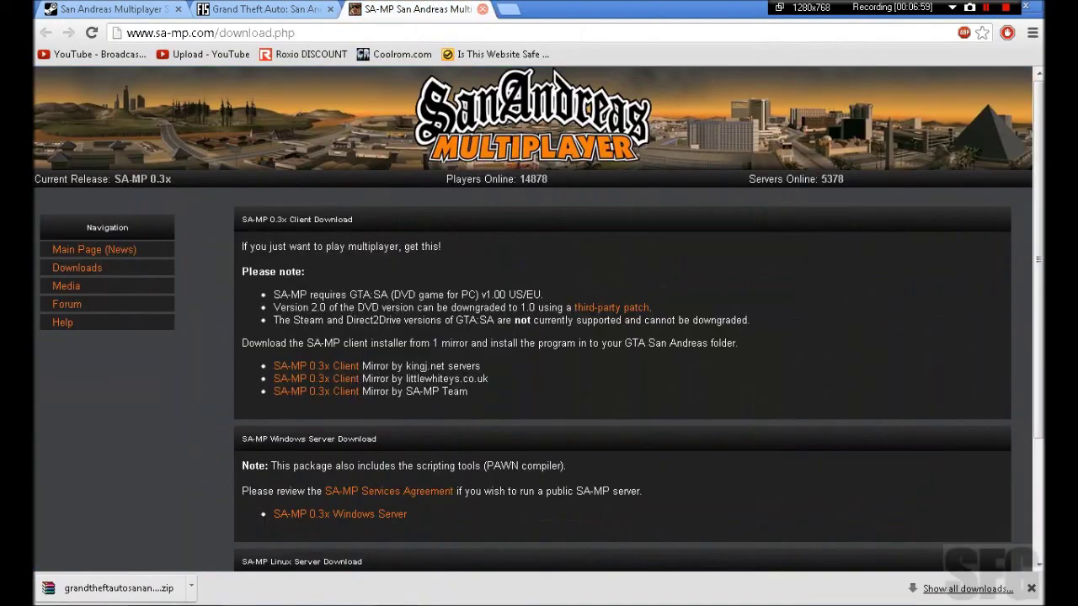